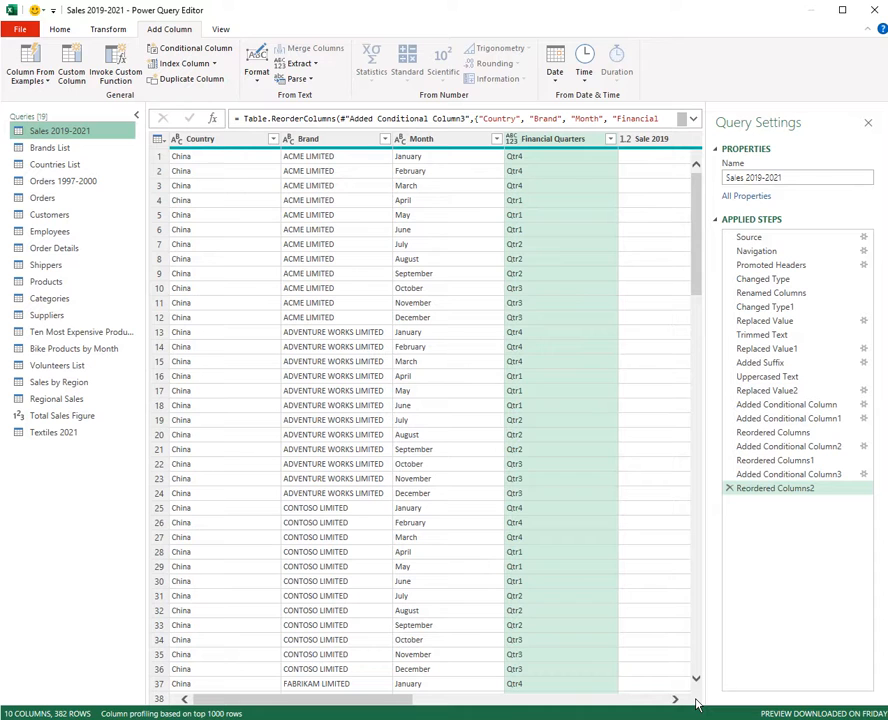
# Step: Start a new column from examples using only the Sale 2021 column as the source
pyautogui.click(676, 700)
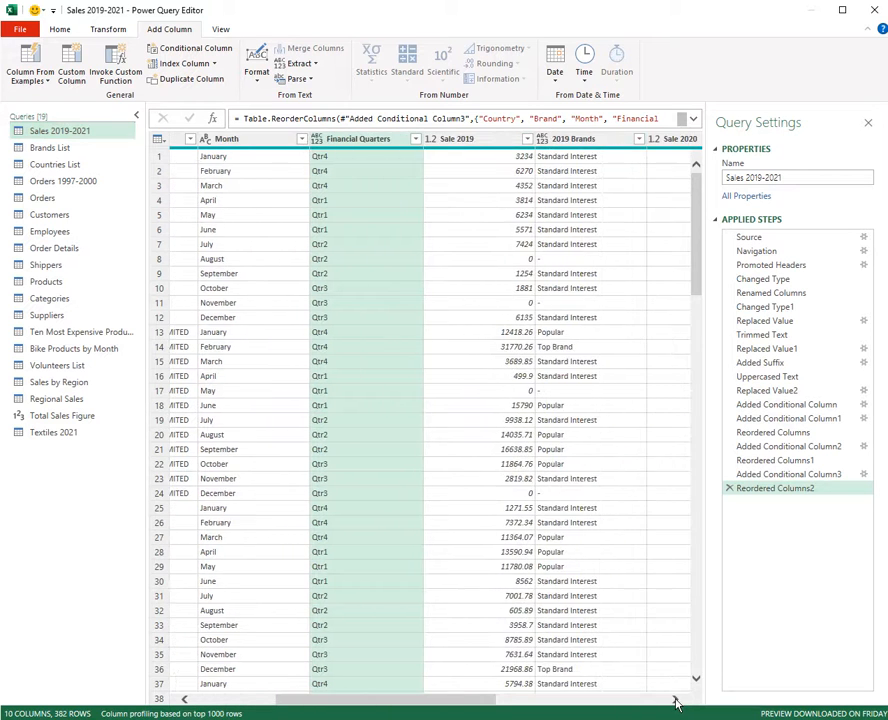
pyautogui.click(676, 701)
pyautogui.click(676, 701)
pyautogui.click(676, 701)
pyautogui.click(676, 701)
pyautogui.click(676, 701)
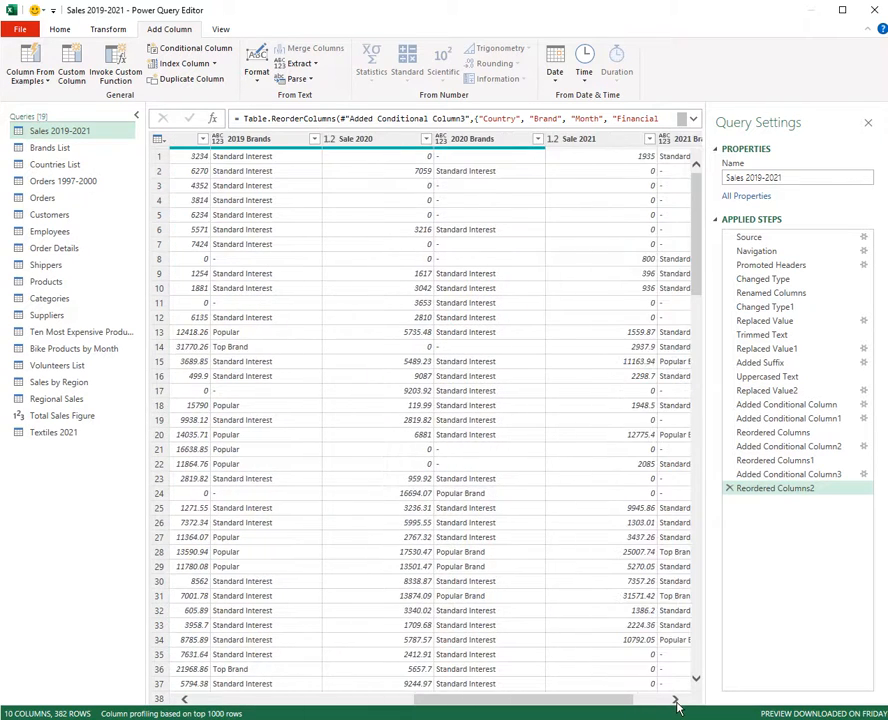
pyautogui.click(676, 701)
pyautogui.click(676, 701)
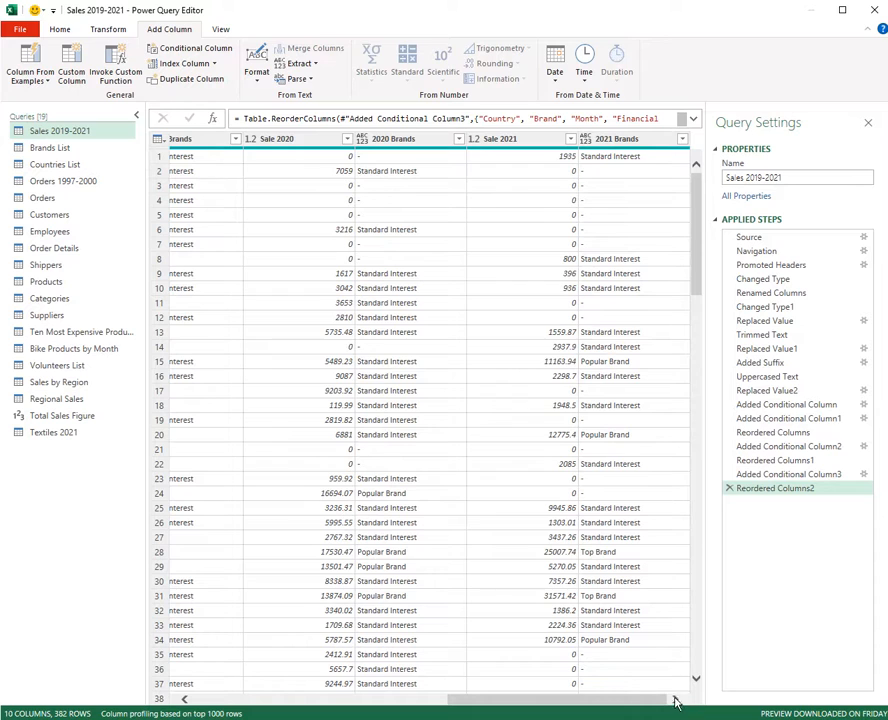
pyautogui.click(505, 141)
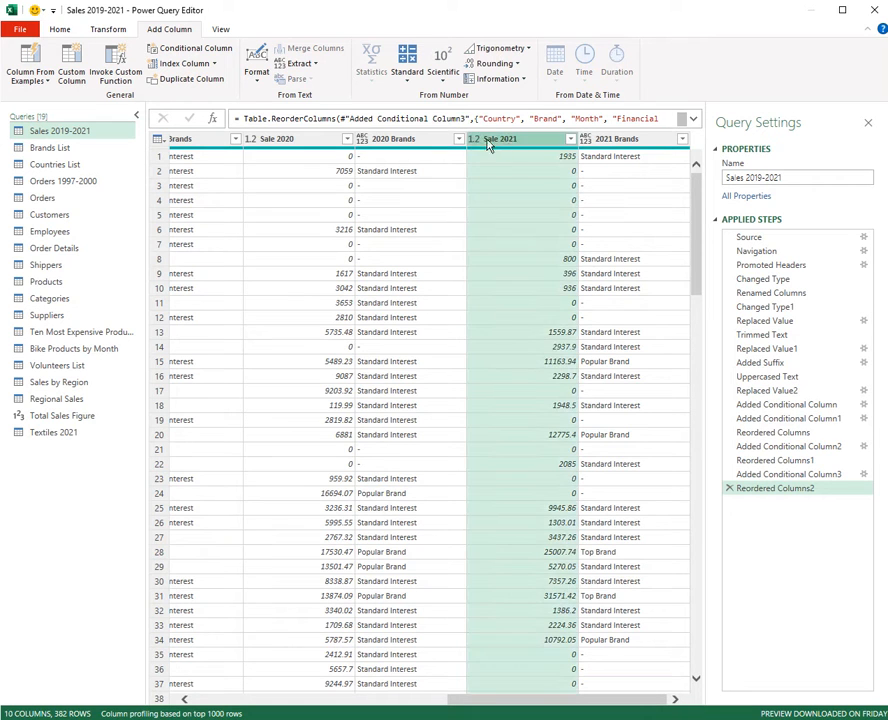
pyautogui.click(43, 83)
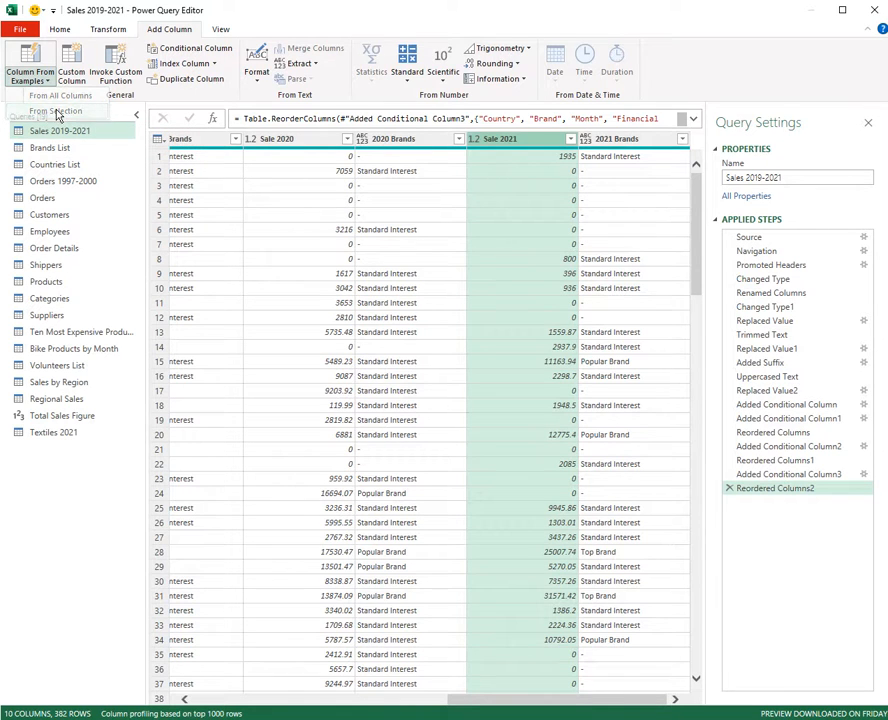
pyautogui.click(57, 113)
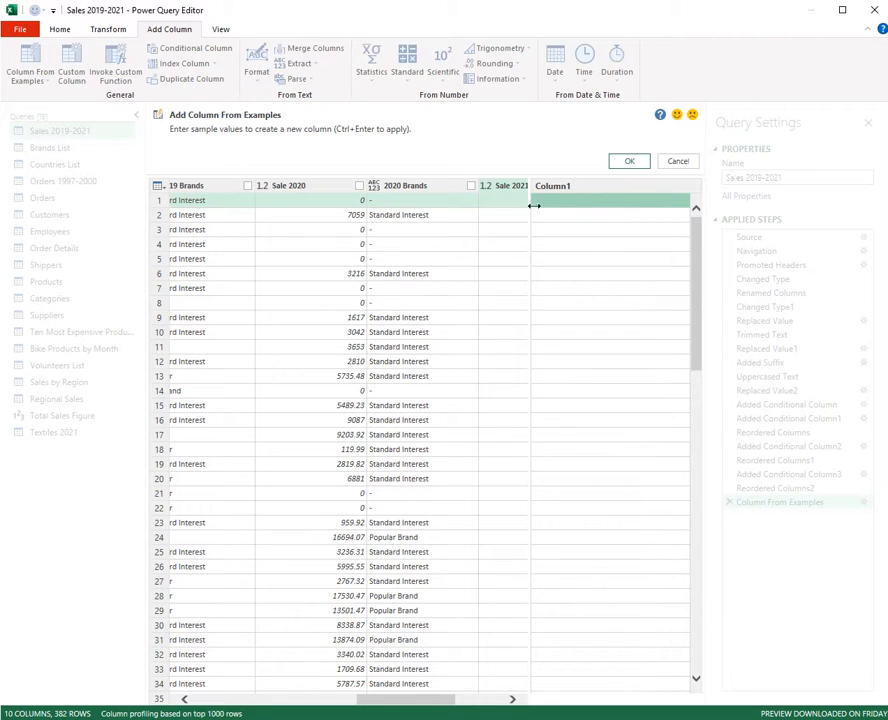
# Step: Enter 1500-2000 as the first-row example for Sale 2021 and create the range column
pyautogui.click(512, 699)
pyautogui.click(512, 699)
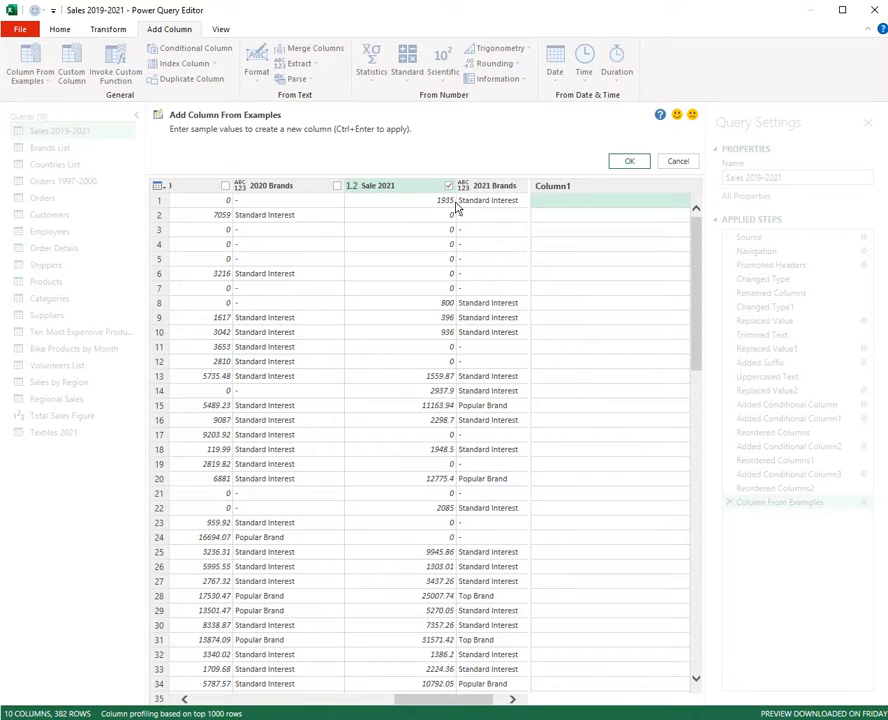
pyautogui.click(596, 207)
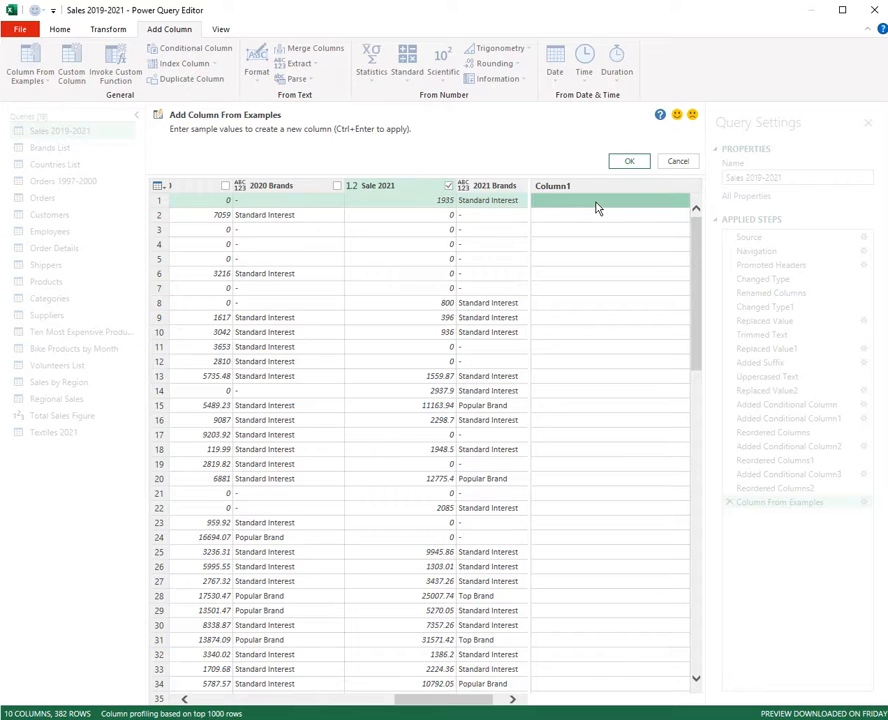
pyautogui.write('1500')
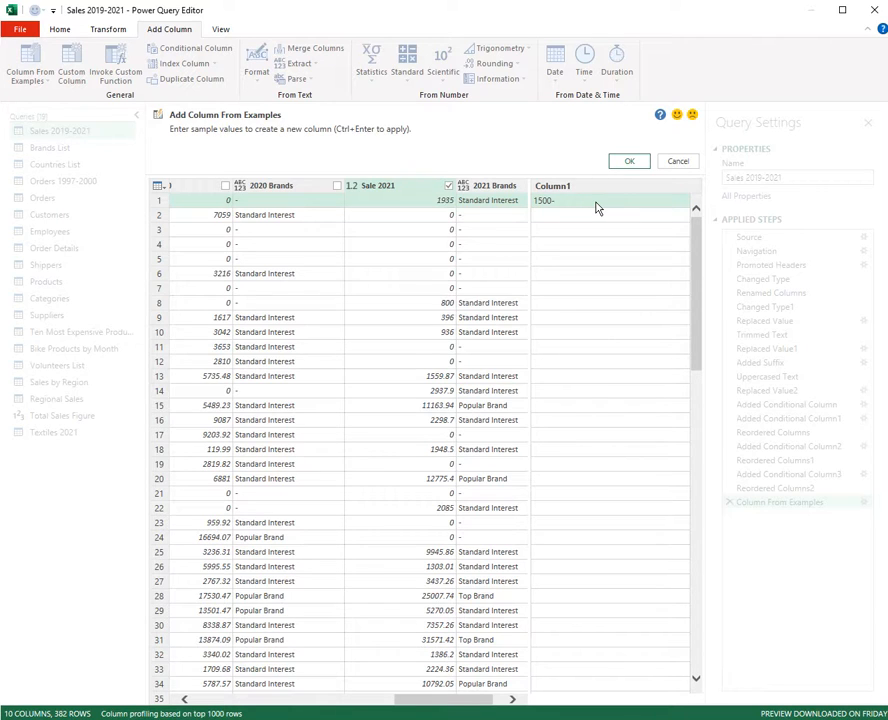
pyautogui.write('-2000')
pyautogui.press('Return')
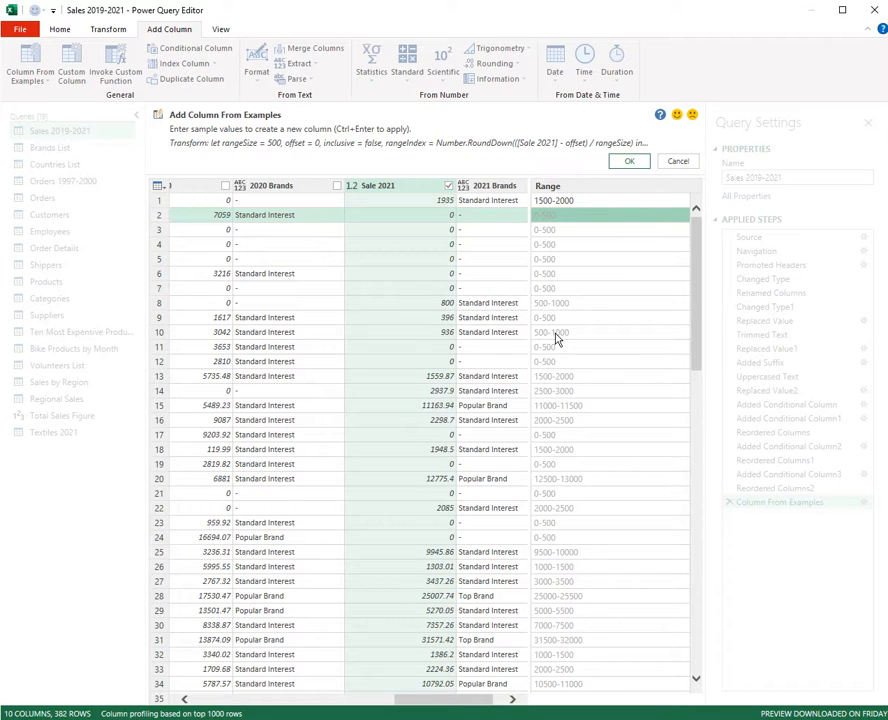
pyautogui.click(630, 162)
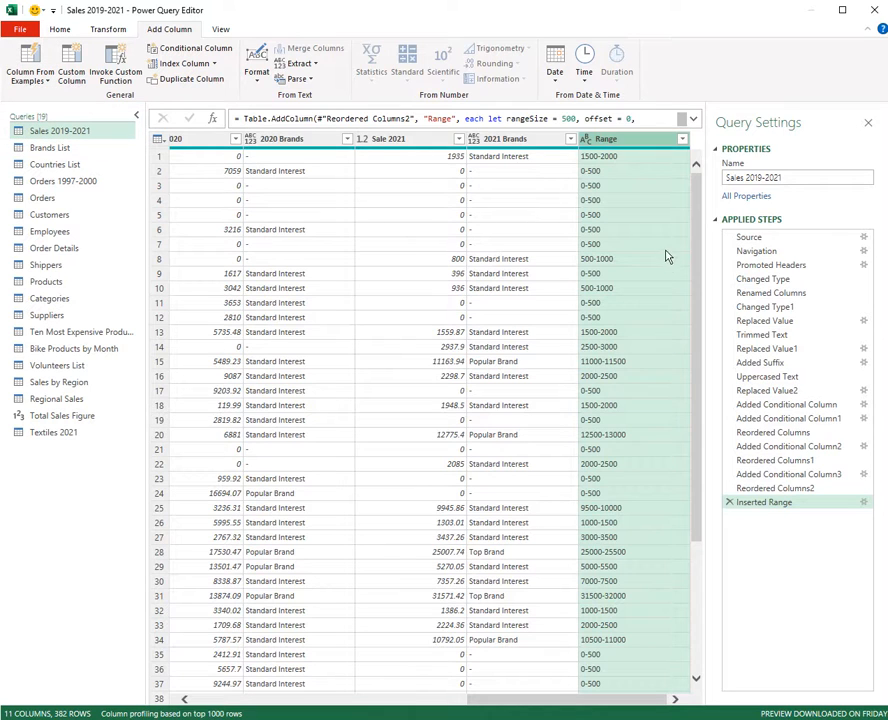
# Step: Rename the new Range column to 2021 Bands
pyautogui.doubleClick(668, 140)
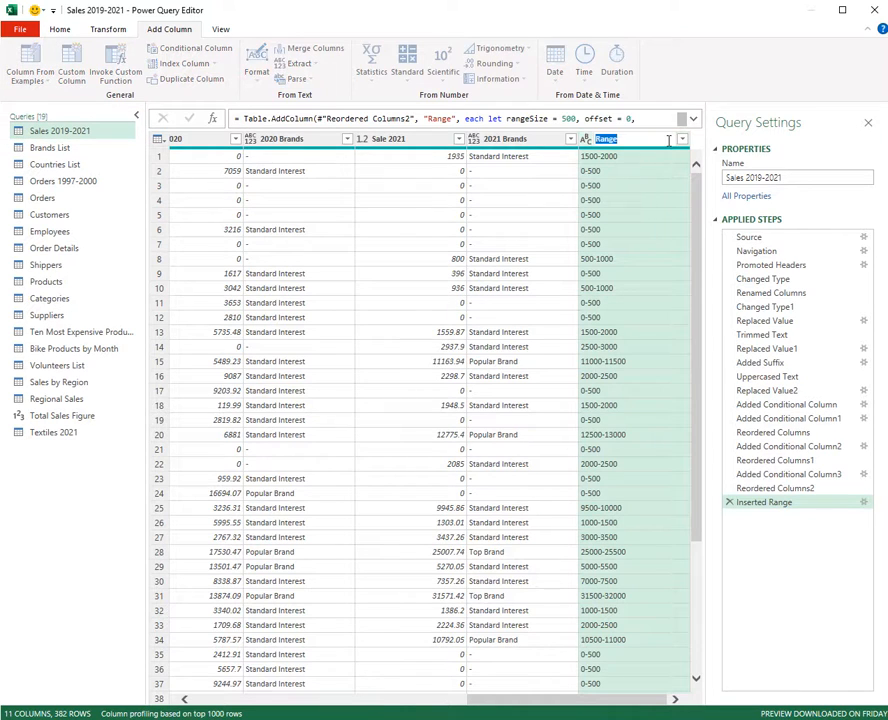
pyautogui.press('Home')
pyautogui.write('2021')
pyautogui.press('End')
pyautogui.write('sd')
pyautogui.hotkey('ctrl', 'shift', 'Left')
pyautogui.write('Bands')
pyautogui.press('Return')
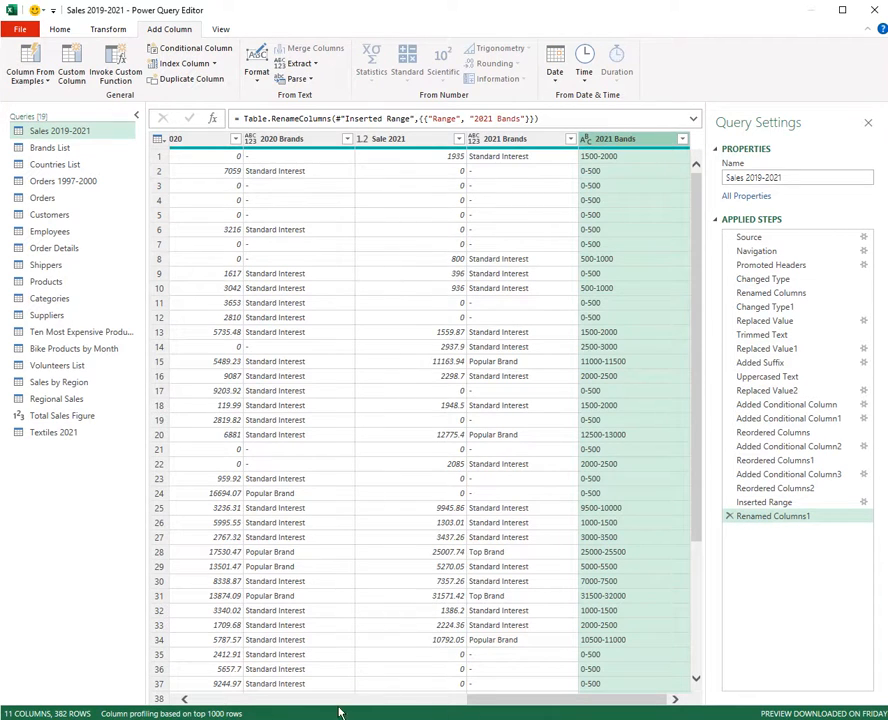
# Step: Start a new column from examples using only the Sale 2020 column as the source
pyautogui.click(185, 699)
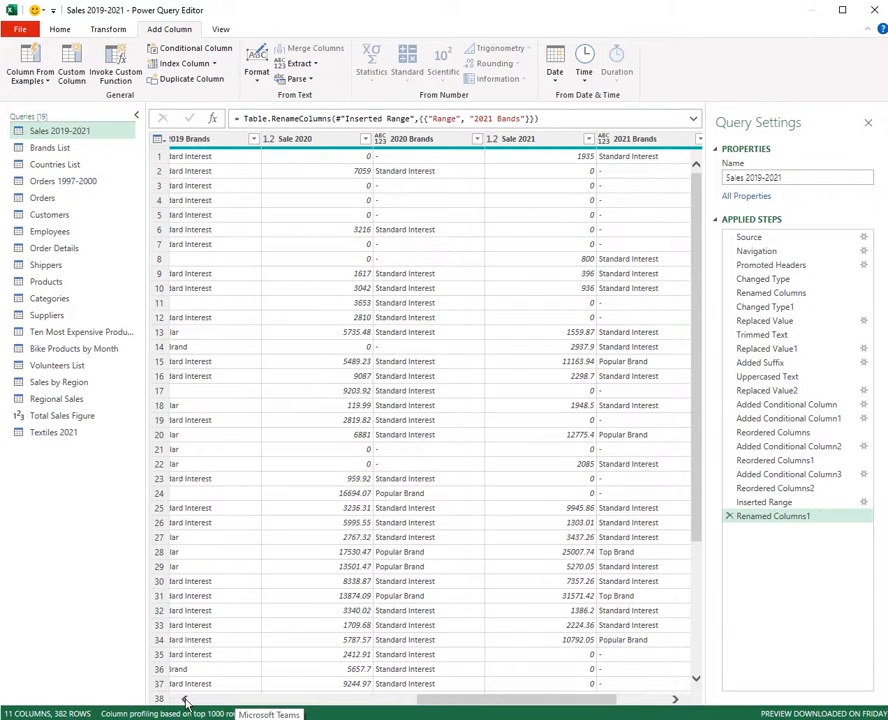
pyautogui.click(185, 699)
pyautogui.click(445, 140)
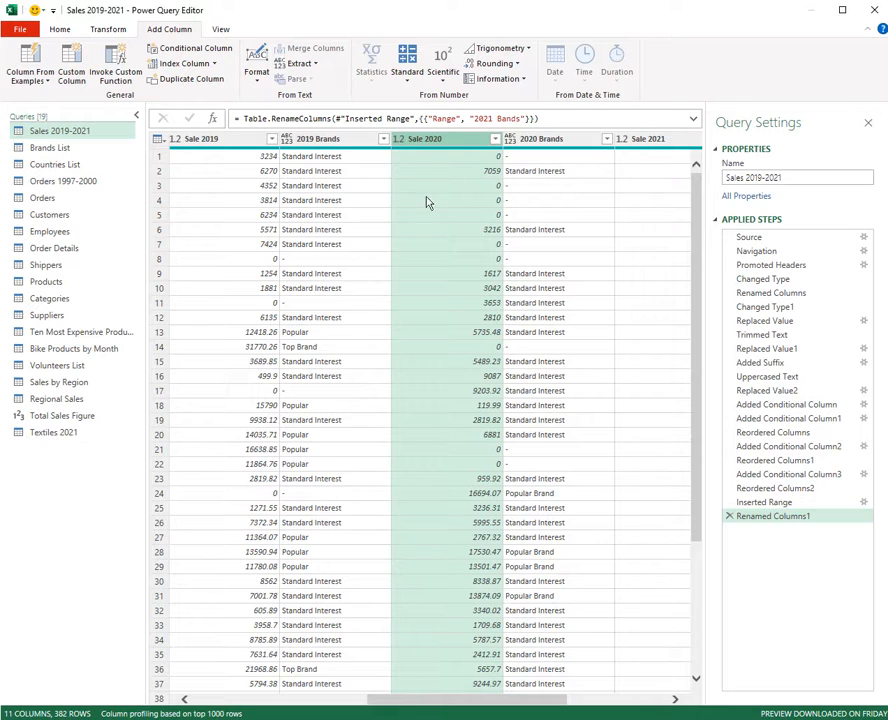
pyautogui.click(22, 81)
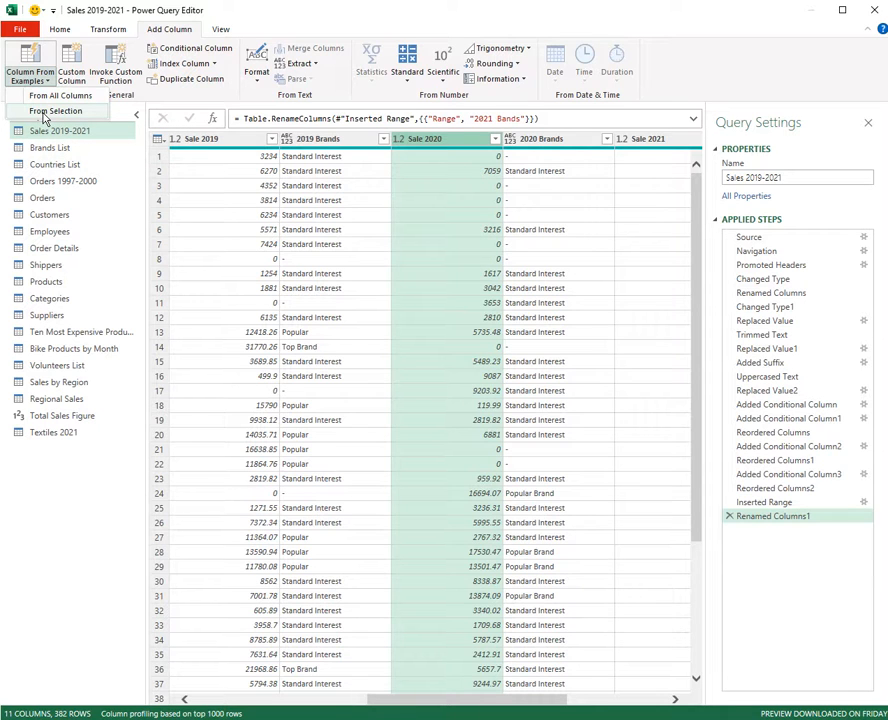
pyautogui.click(44, 112)
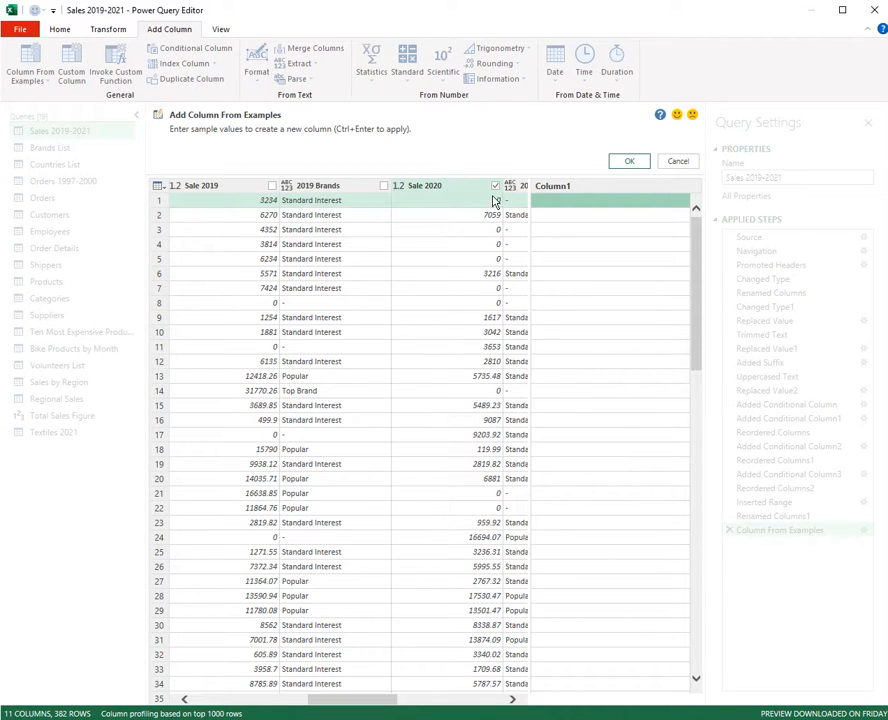
# Step: Enter 0-500 as the first-row example for Sale 2020 and create the range column
pyautogui.click(512, 699)
pyautogui.click(512, 699)
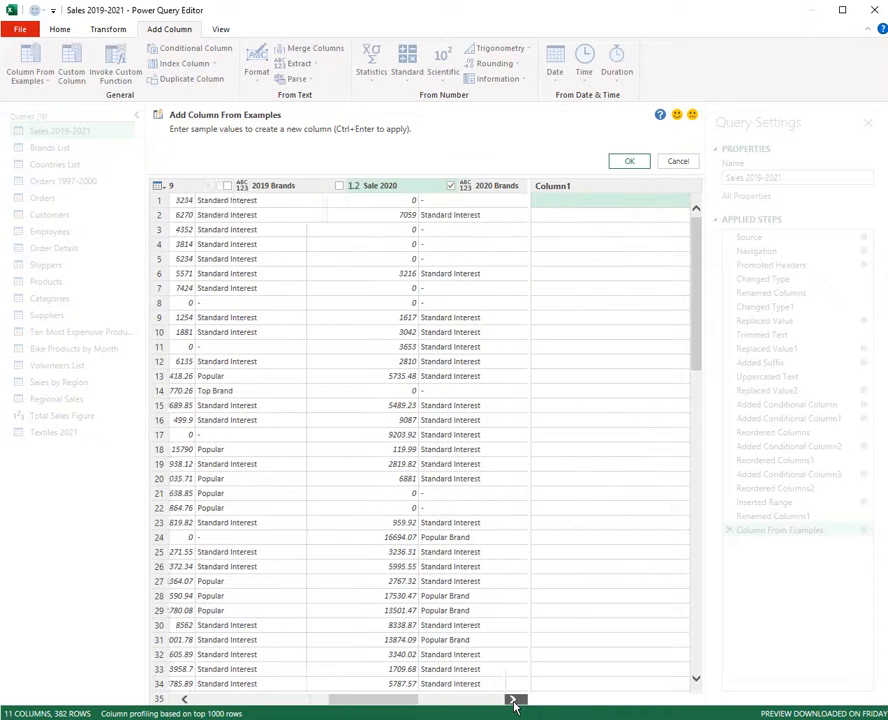
pyautogui.click(512, 699)
pyautogui.click(512, 699)
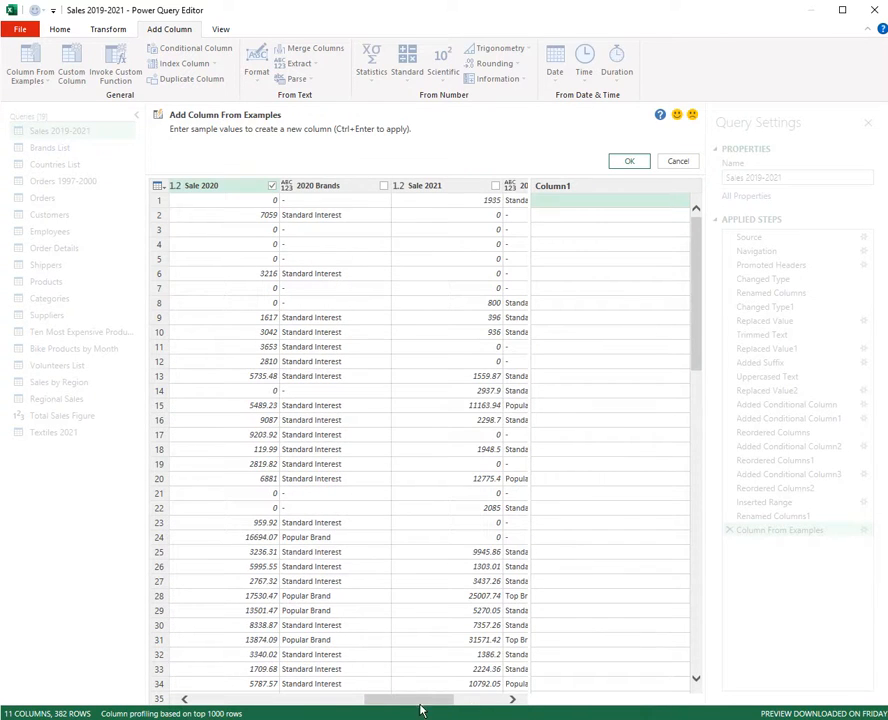
pyautogui.click(184, 699)
pyautogui.click(184, 699)
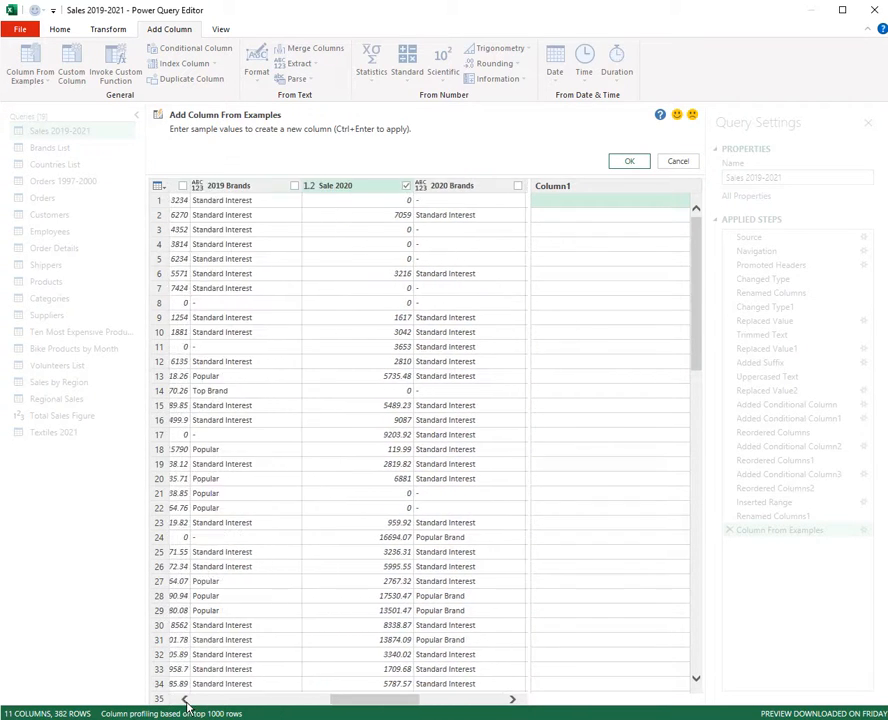
pyautogui.click(184, 699)
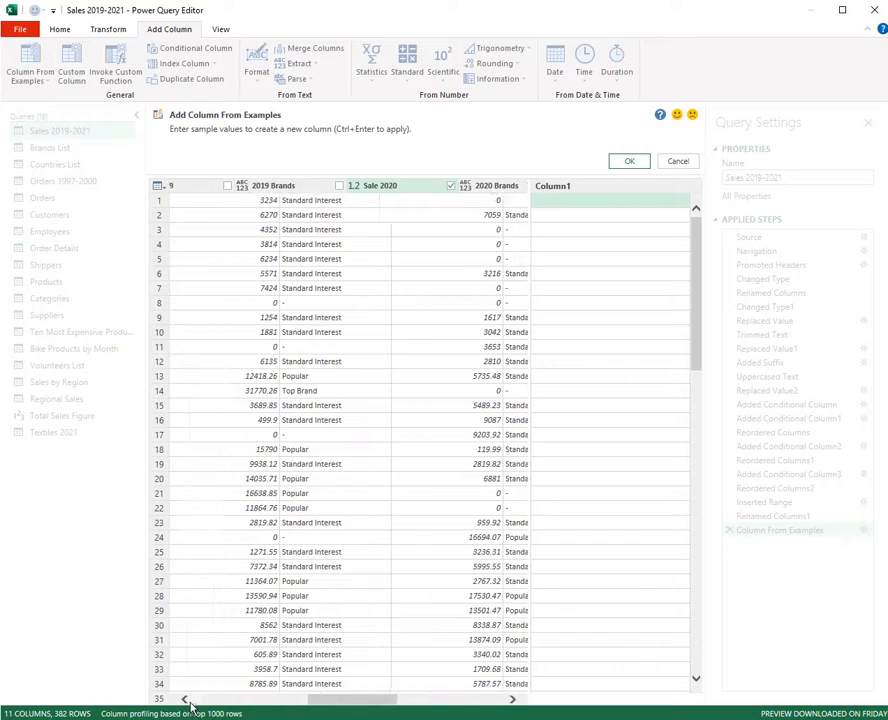
pyautogui.click(559, 202)
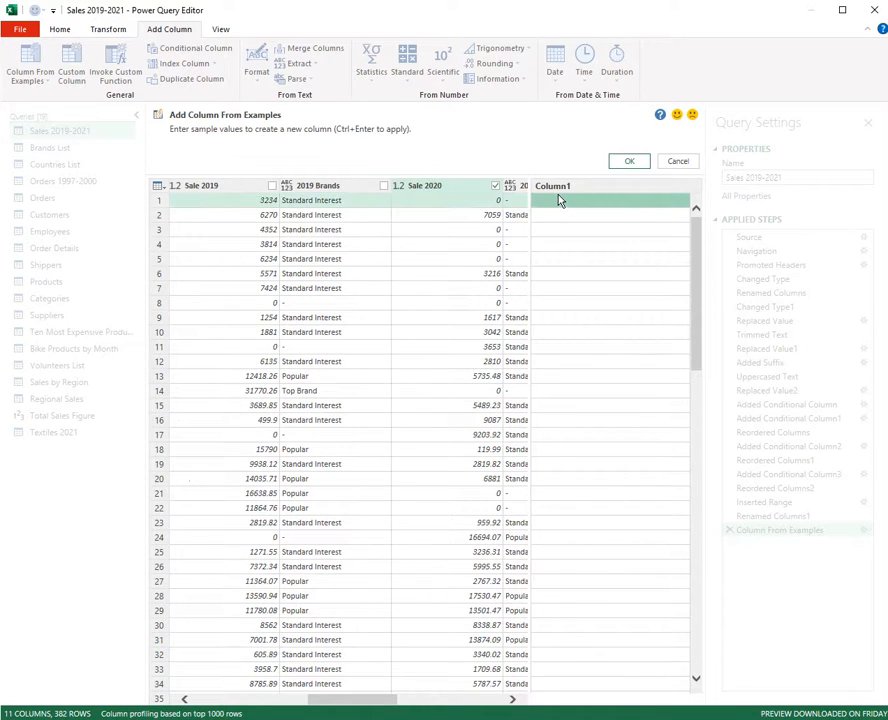
pyautogui.write('0-500')
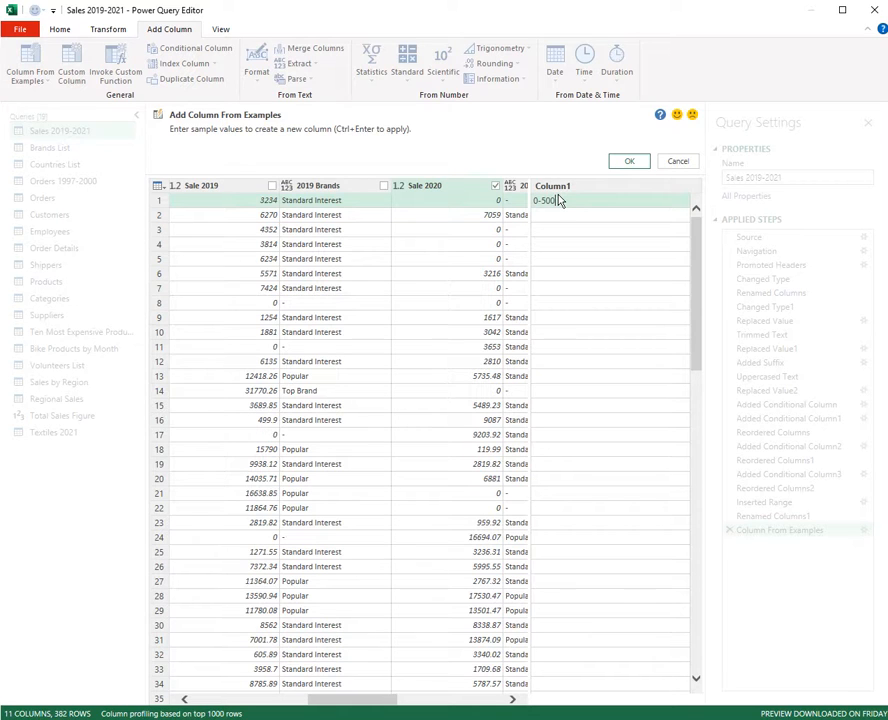
pyautogui.press('Return')
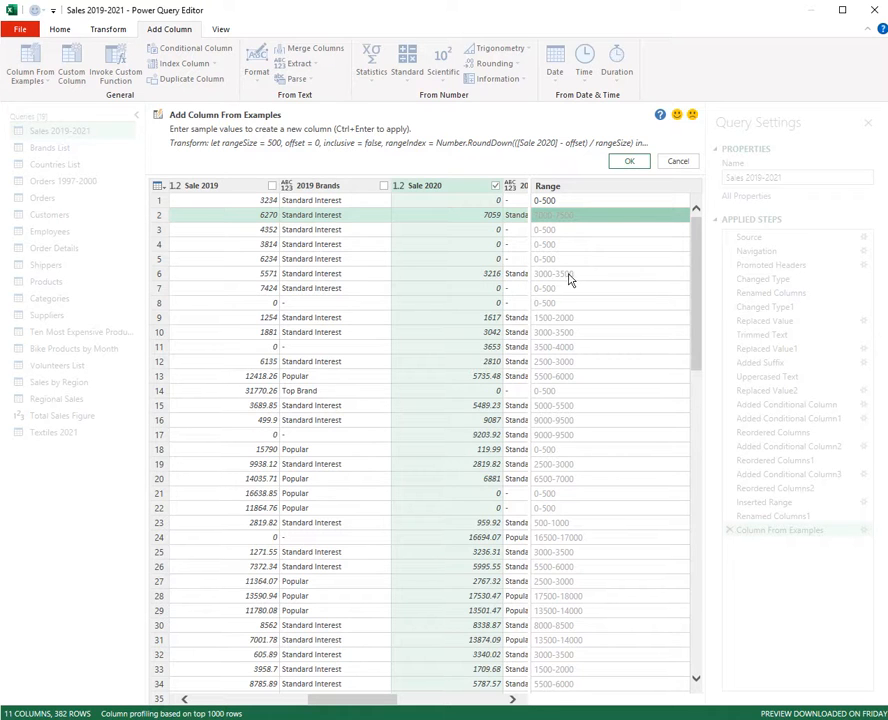
pyautogui.click(629, 161)
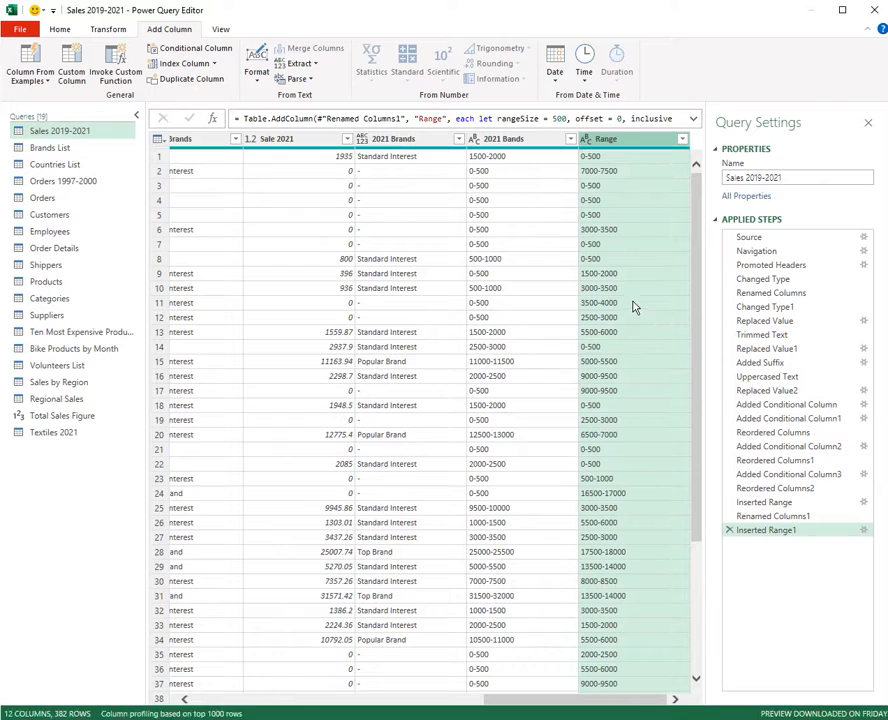
# Step: Rename the range column made from Sale 2020 to 2020 Bands
pyautogui.doubleClick(622, 145)
pyautogui.write('2020')
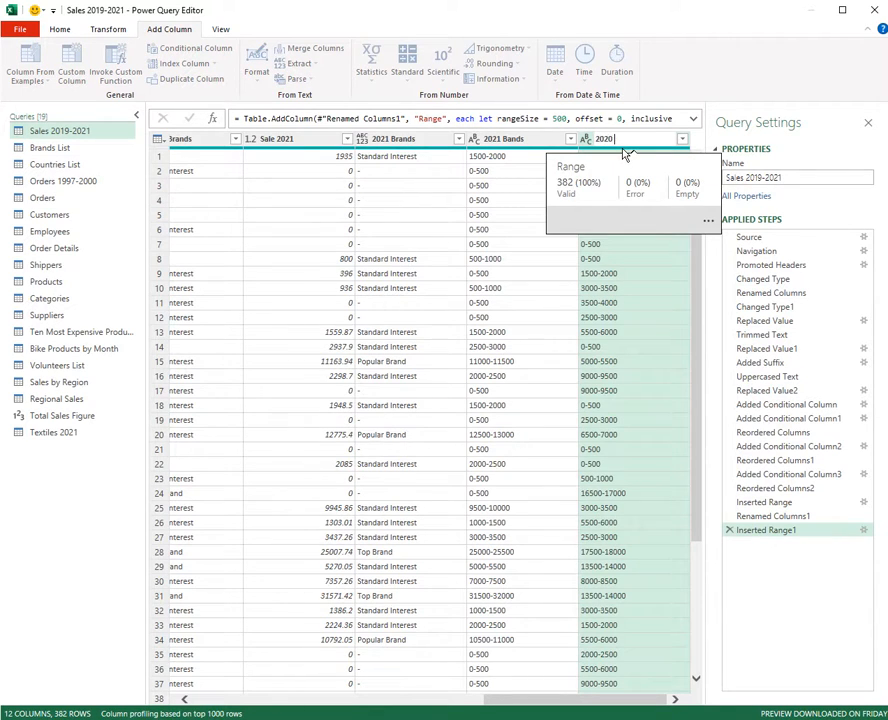
pyautogui.write(' Bands')
pyautogui.press('Return')
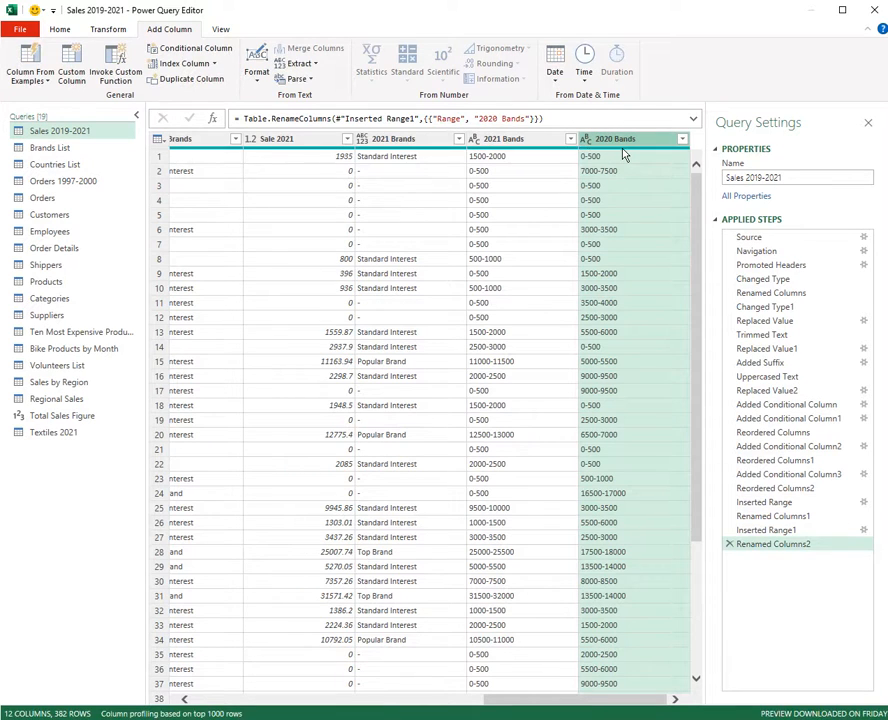
# Step: Move the 2020 Bands column so it sits directly between Sale 2020 and 2020 Brands
pyautogui.moveTo(626, 146); pyautogui.dragTo(268, 158)
pyautogui.click(184, 699)
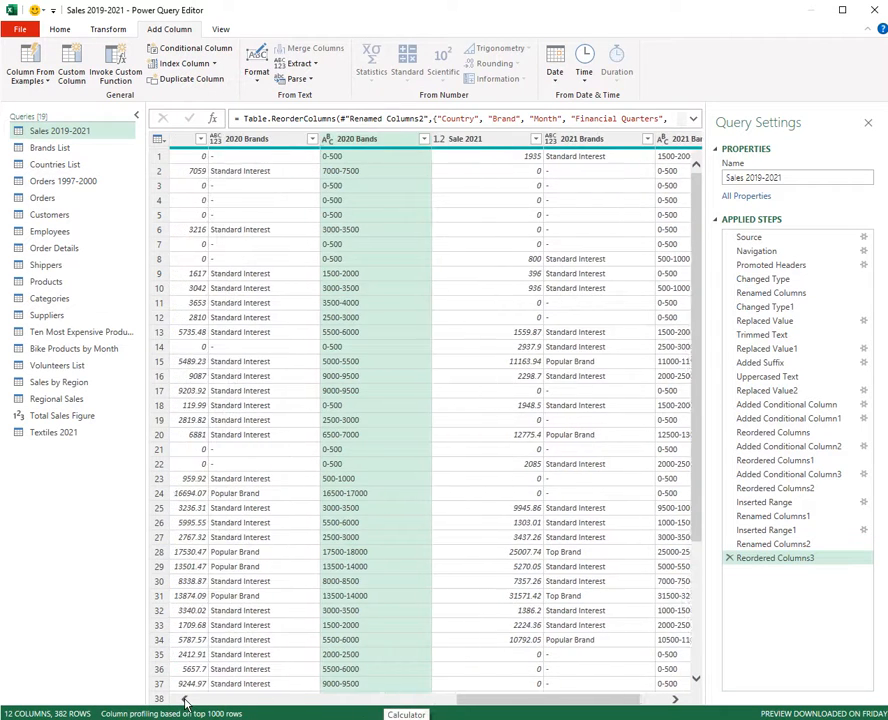
pyautogui.click(184, 699)
pyautogui.click(184, 699)
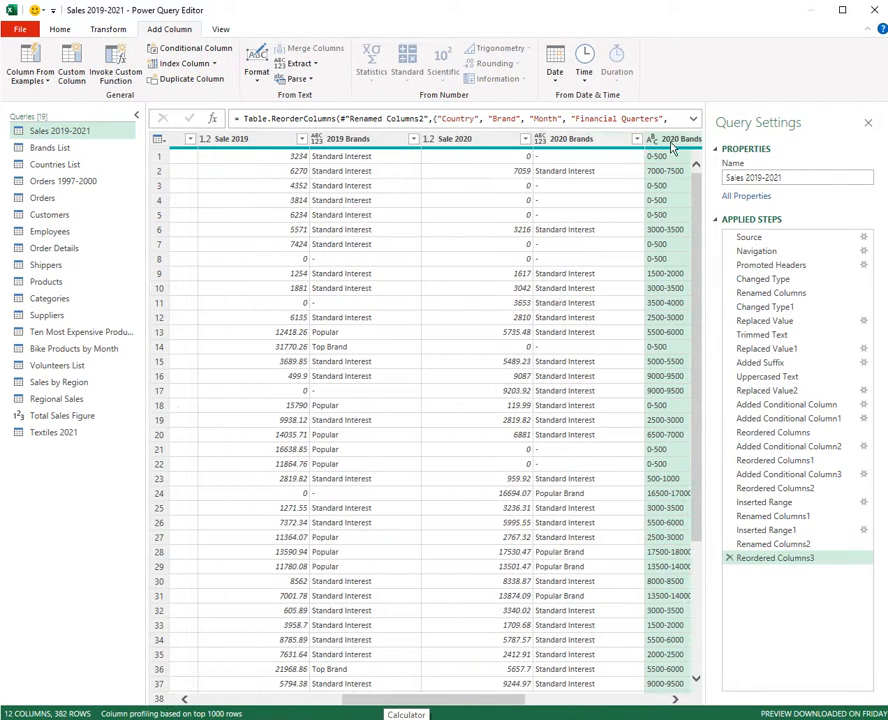
pyautogui.moveTo(676, 140); pyautogui.dragTo(560, 150)
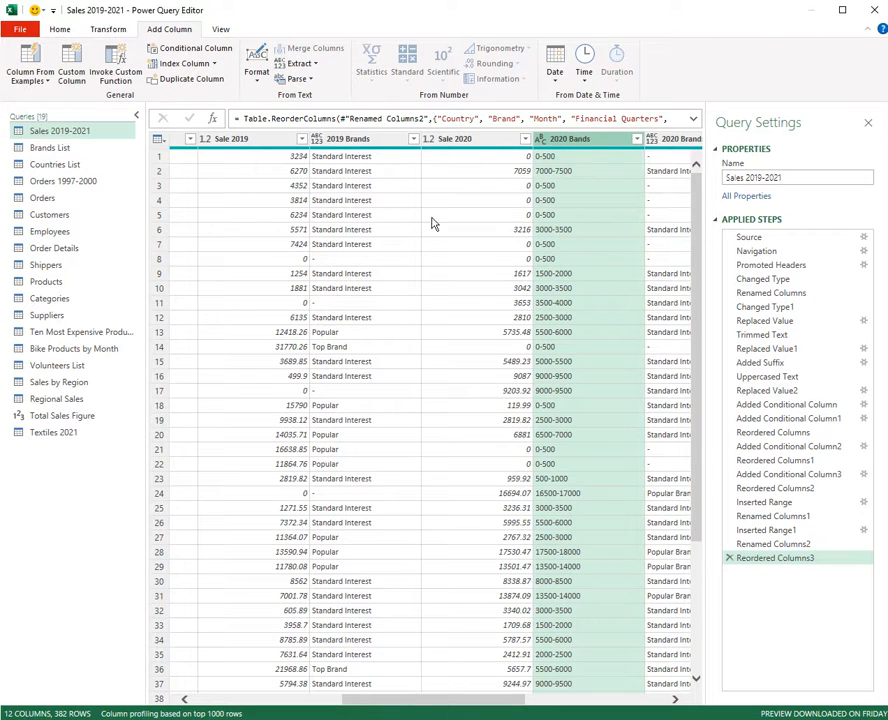
# Step: Create a range column from examples using only Sale 2019 as the source, with 3000-3500 as the first-row example
pyautogui.click(241, 144)
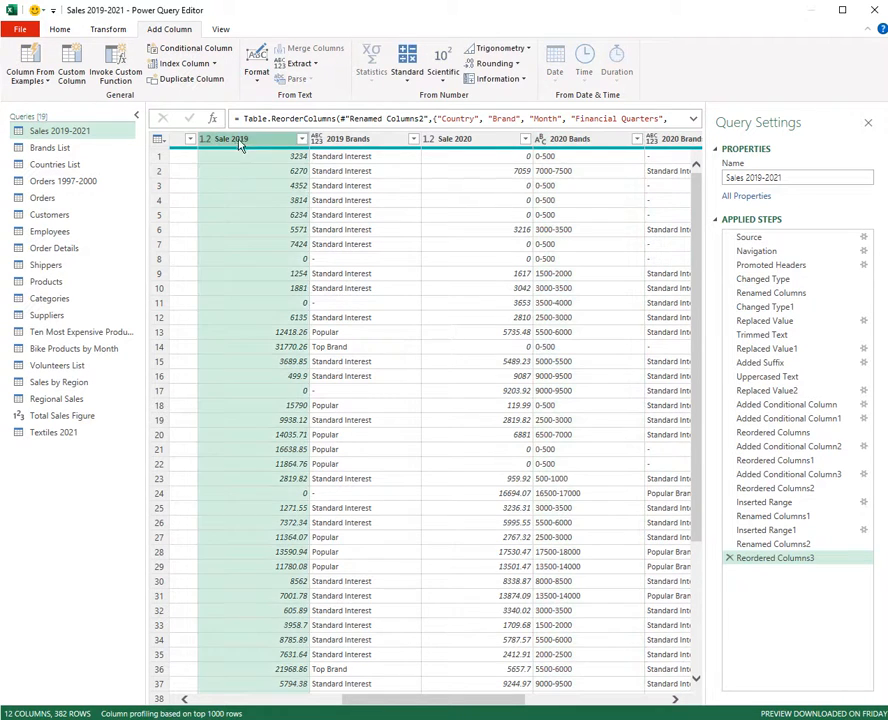
pyautogui.click(32, 79)
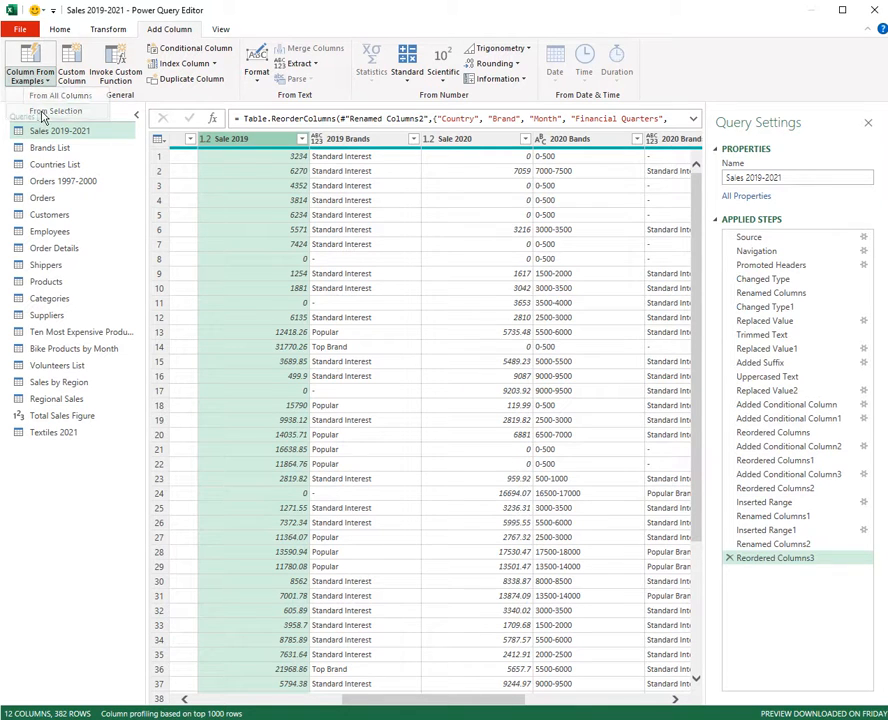
pyautogui.click(42, 111)
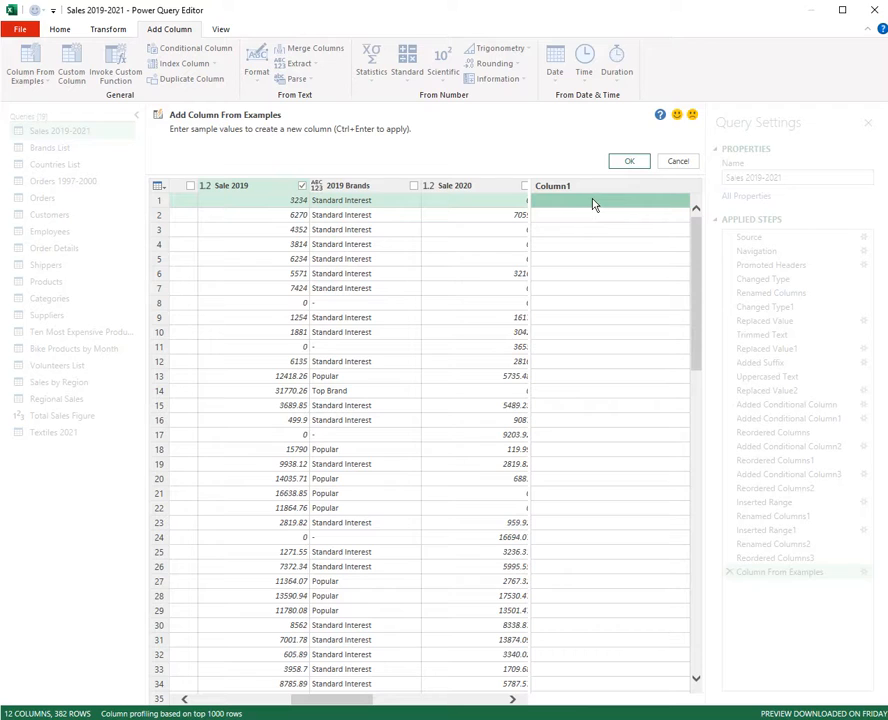
pyautogui.write('3000')
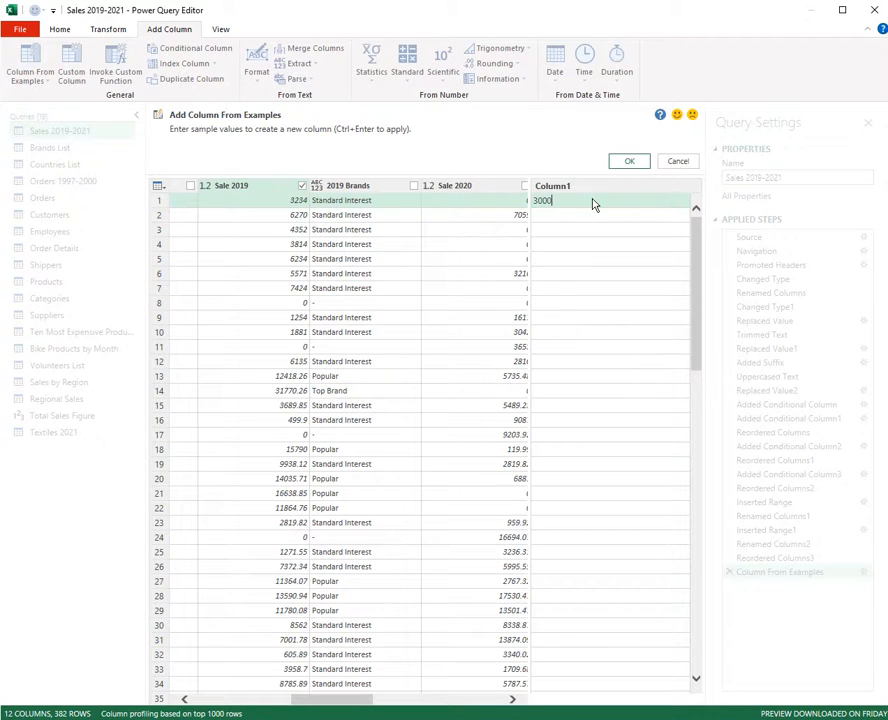
pyautogui.write('-3500')
pyautogui.press('Return')
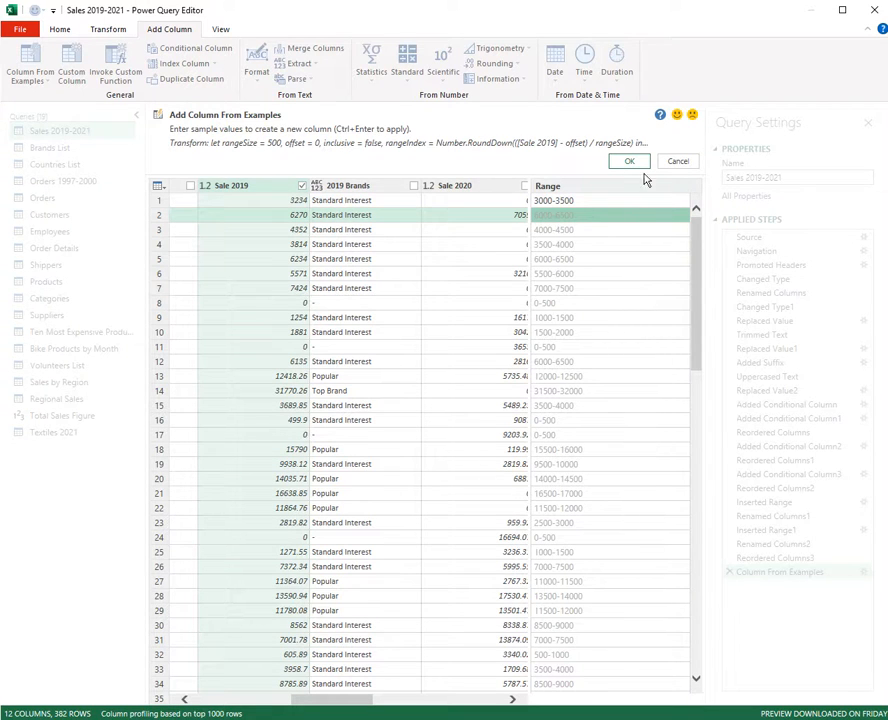
pyautogui.click(627, 164)
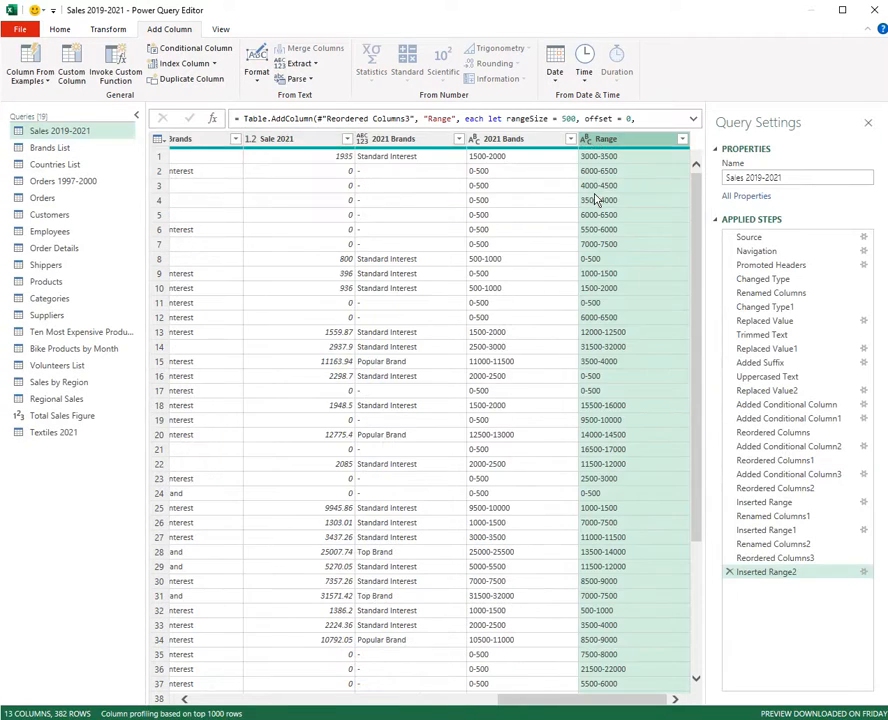
# Step: Rename the range column made from Sale 2019 to 2019 Bands and place it between Sale 2019 and 2019 Brands
pyautogui.doubleClick(647, 146)
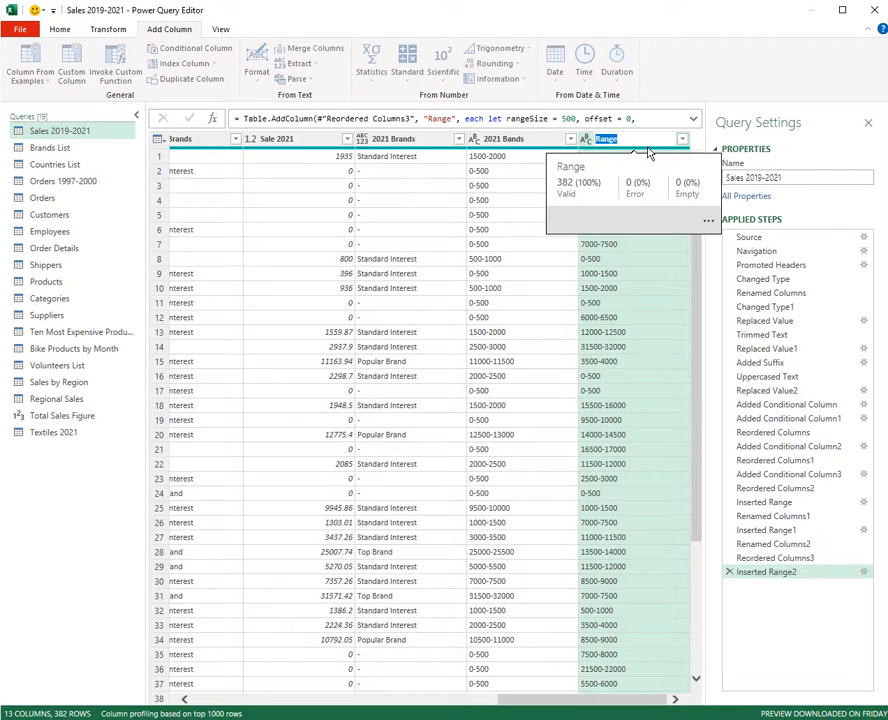
pyautogui.write('2019 Bands')
pyautogui.press('Return')
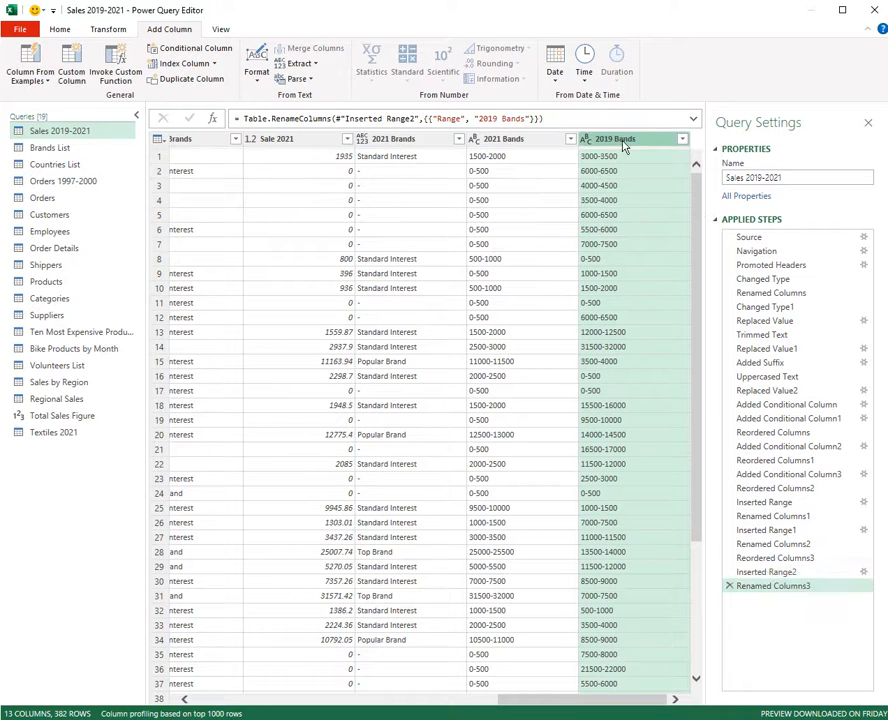
pyautogui.moveTo(648, 148); pyautogui.dragTo(381, 163)
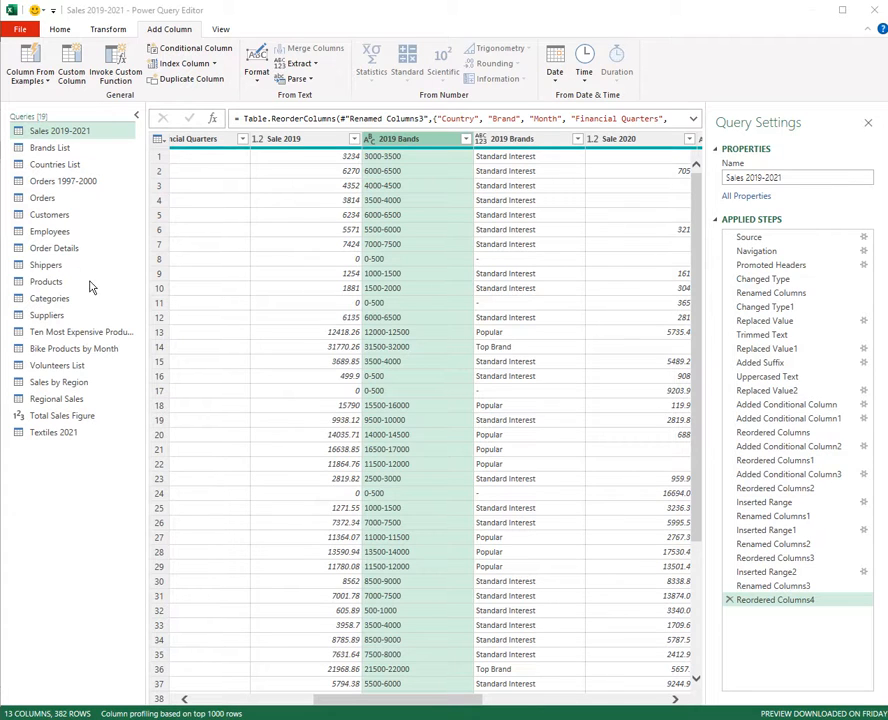
# Step: In the Employees query, start a column from examples using all columns, giving the first employee's capitalised last name, a comma and first name
pyautogui.click(55, 236)
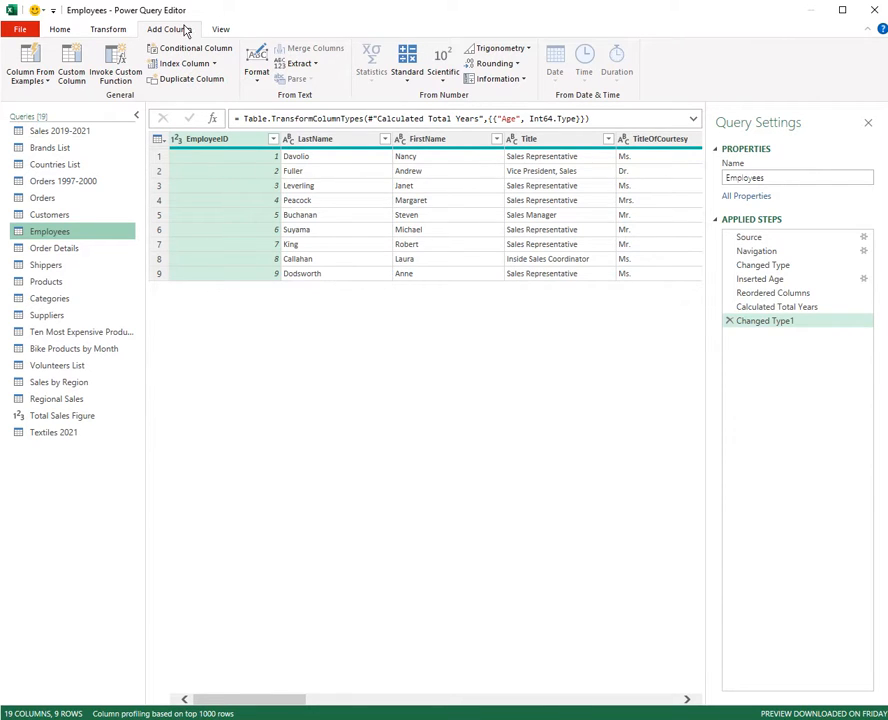
pyautogui.click(47, 81)
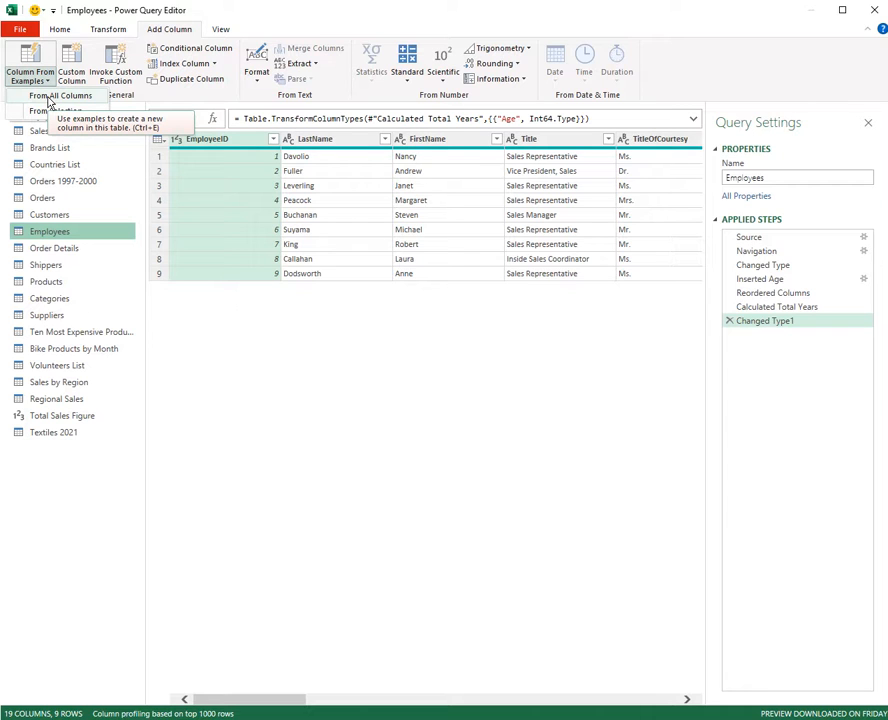
pyautogui.click(48, 97)
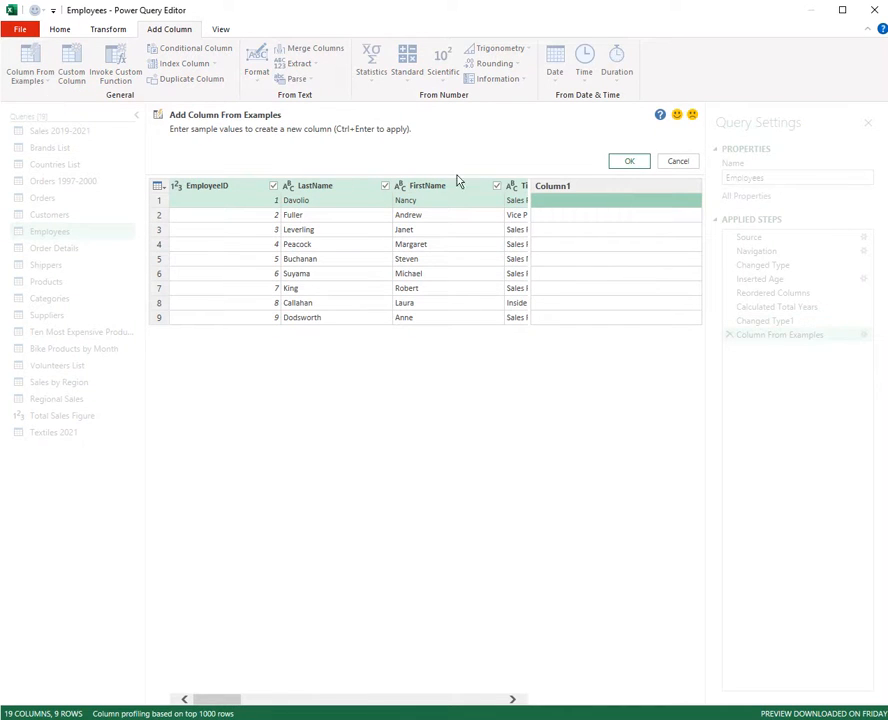
pyautogui.click(604, 207)
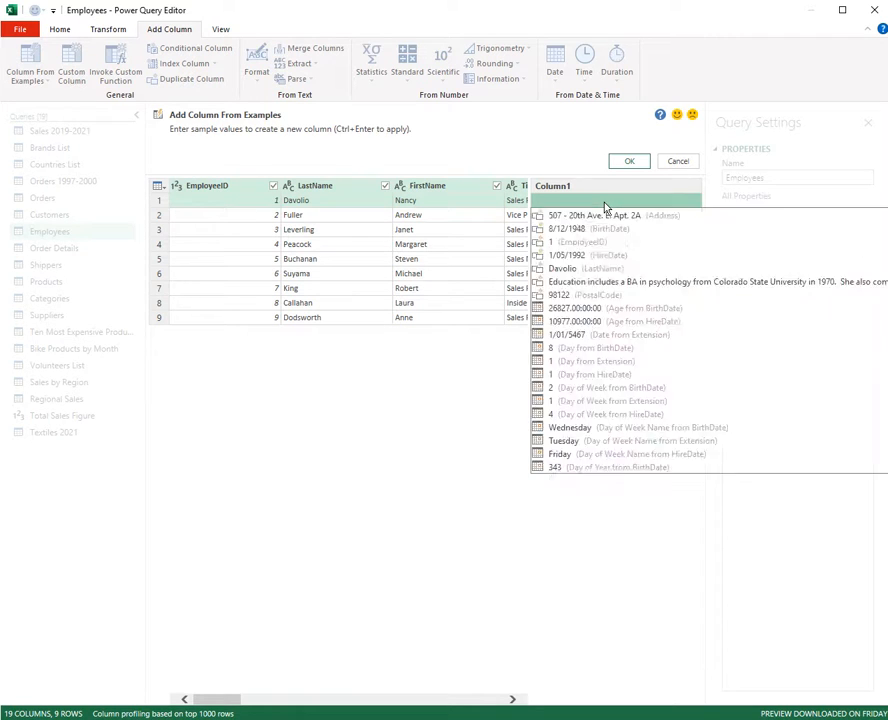
pyautogui.write('DAVOLIO')
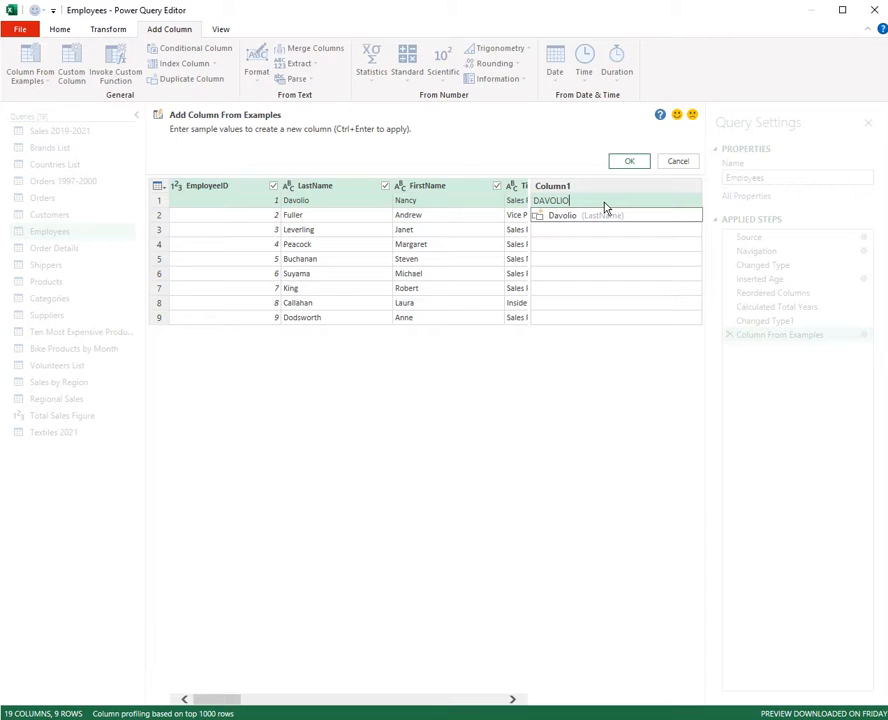
pyautogui.write(', Nancy')
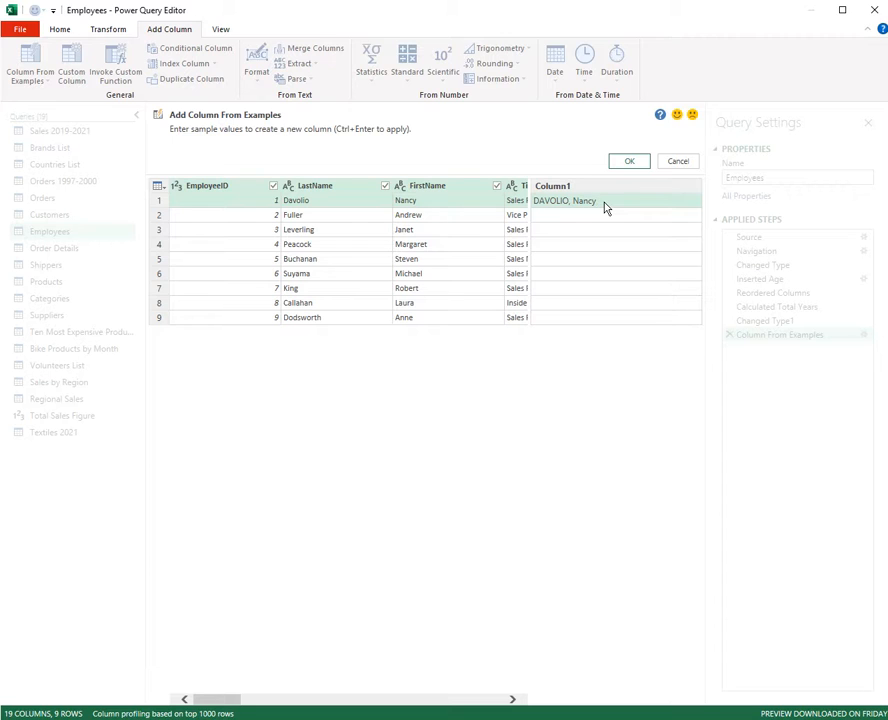
pyautogui.press('Return')
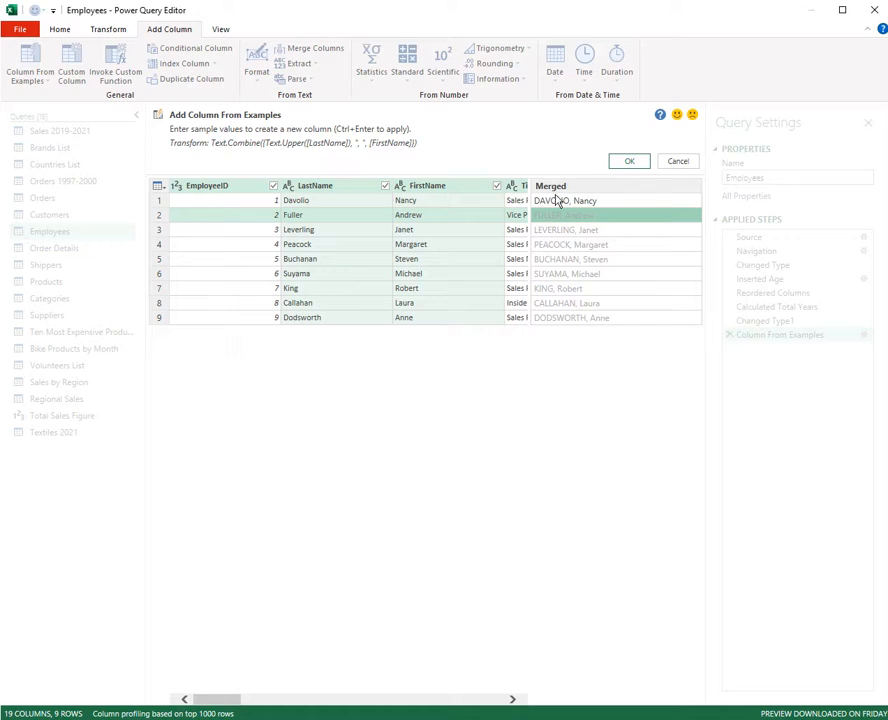
# Step: Replace the first-row example with the employee's first name, a comma and the last name in capitals
pyautogui.click(611, 204)
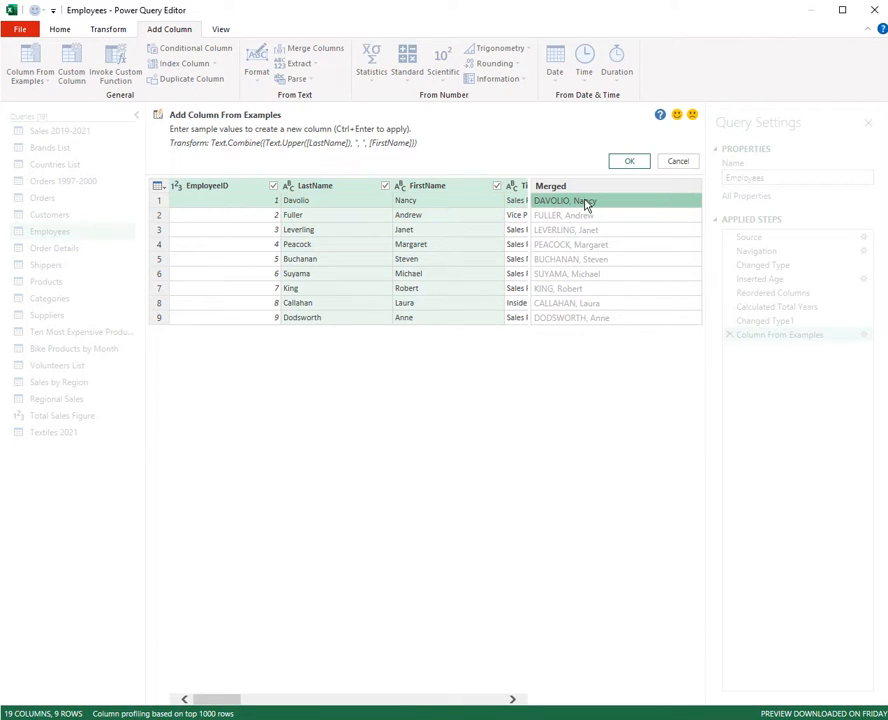
pyautogui.write('N')
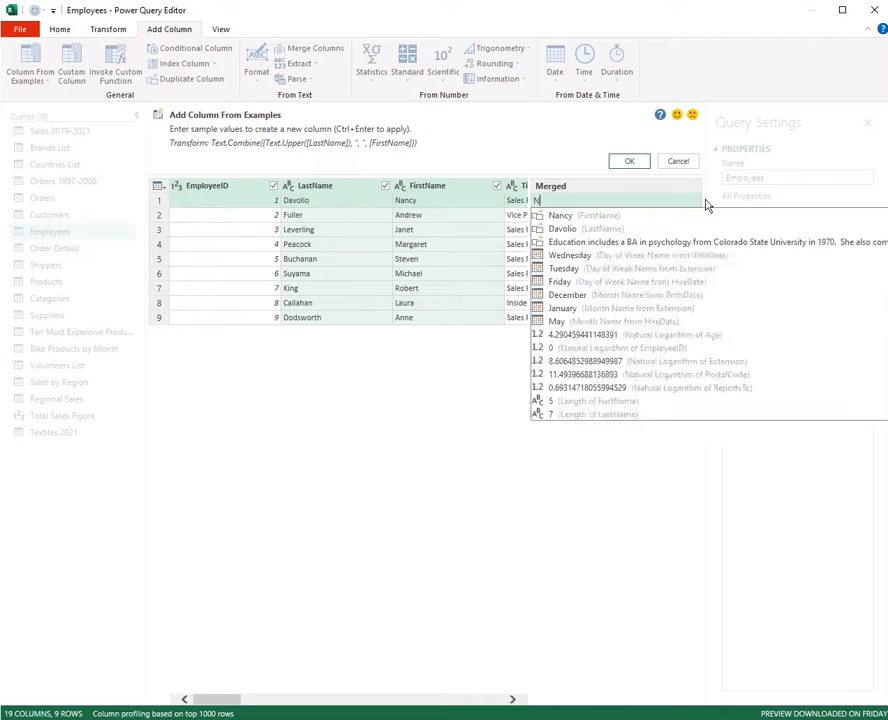
pyautogui.write('ancy, ')
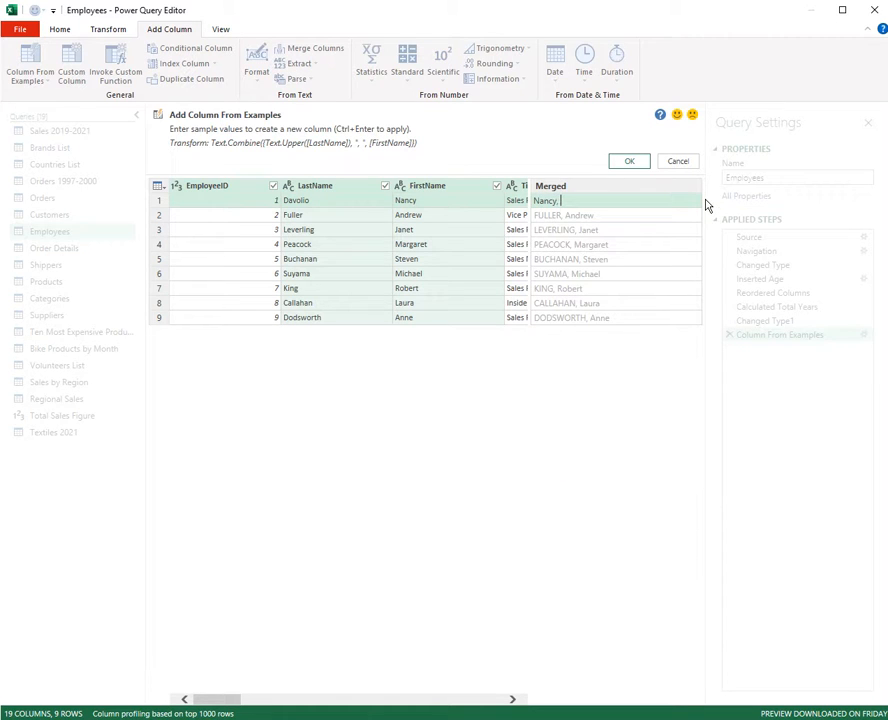
pyautogui.write('DAVI')
pyautogui.write('OLIO')
pyautogui.press('Return')
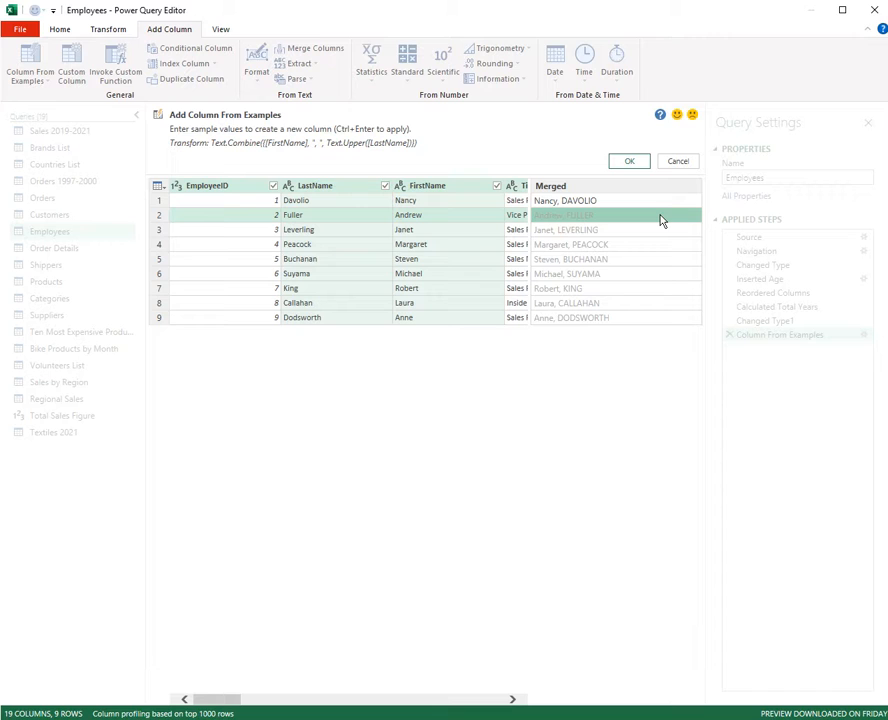
# Step: Re-enter the first-row example as capitalised last name, comma and first name, and create the merged column
pyautogui.press('Up')
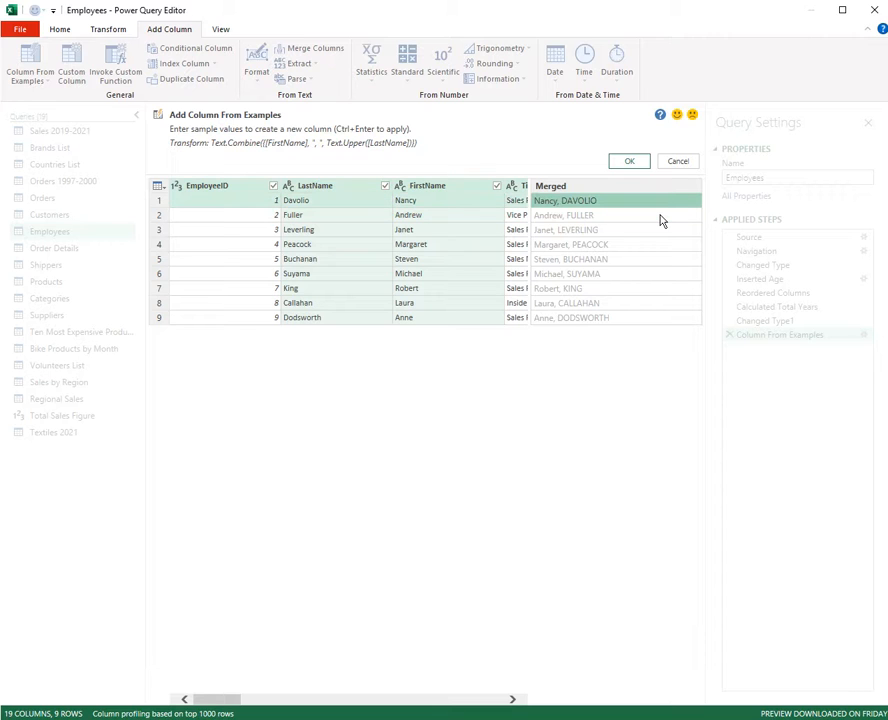
pyautogui.write('DAVO')
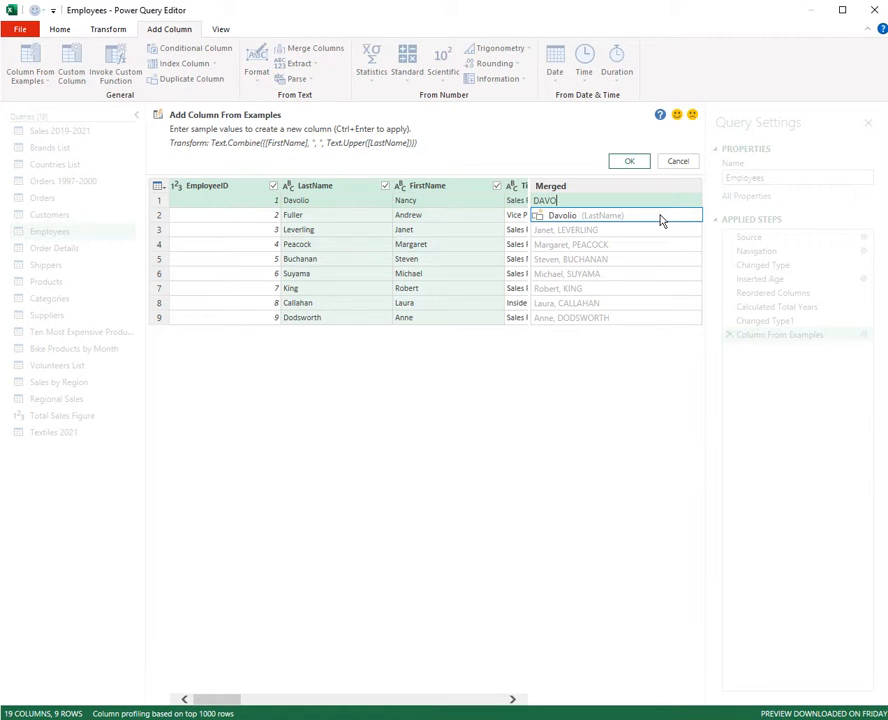
pyautogui.write('LIO, ')
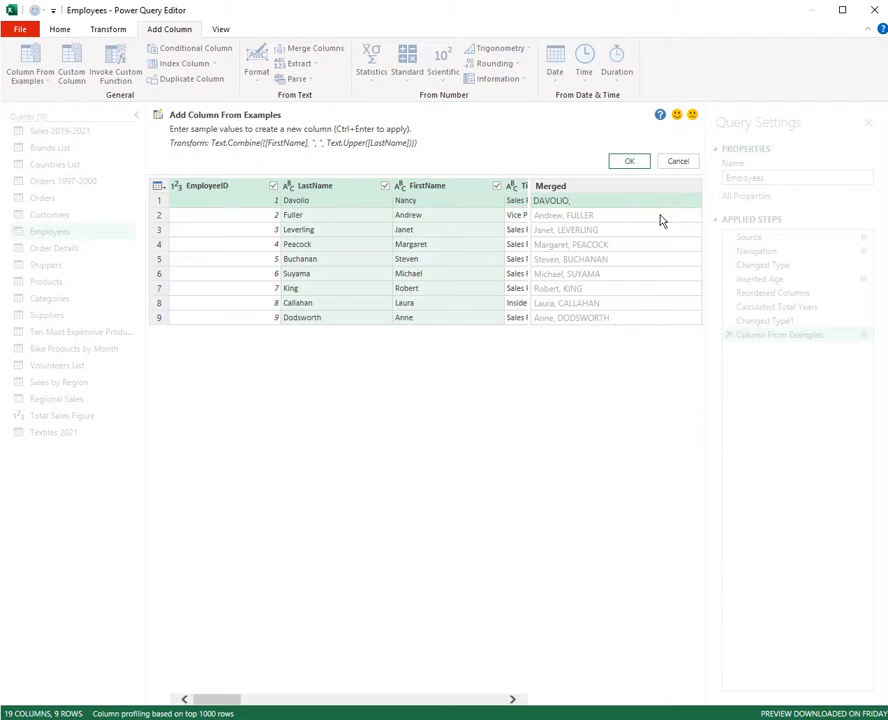
pyautogui.write('nanc')
pyautogui.press('BackSpace')
pyautogui.press('BackSpace')
pyautogui.press('BackSpace')
pyautogui.press('BackSpace')
pyautogui.write('Nancy')
pyautogui.press('Return')
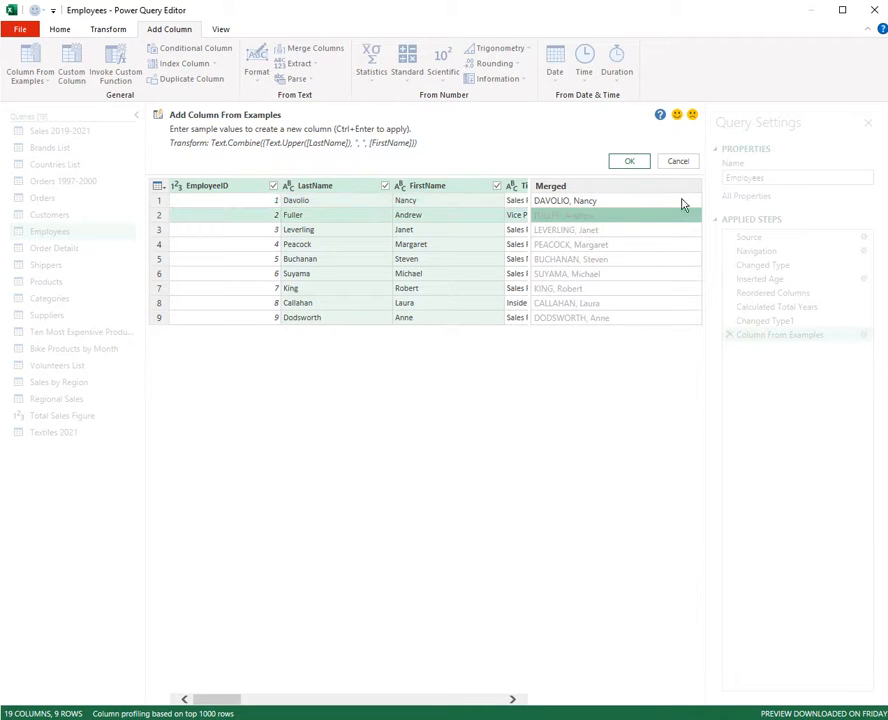
pyautogui.click(630, 163)
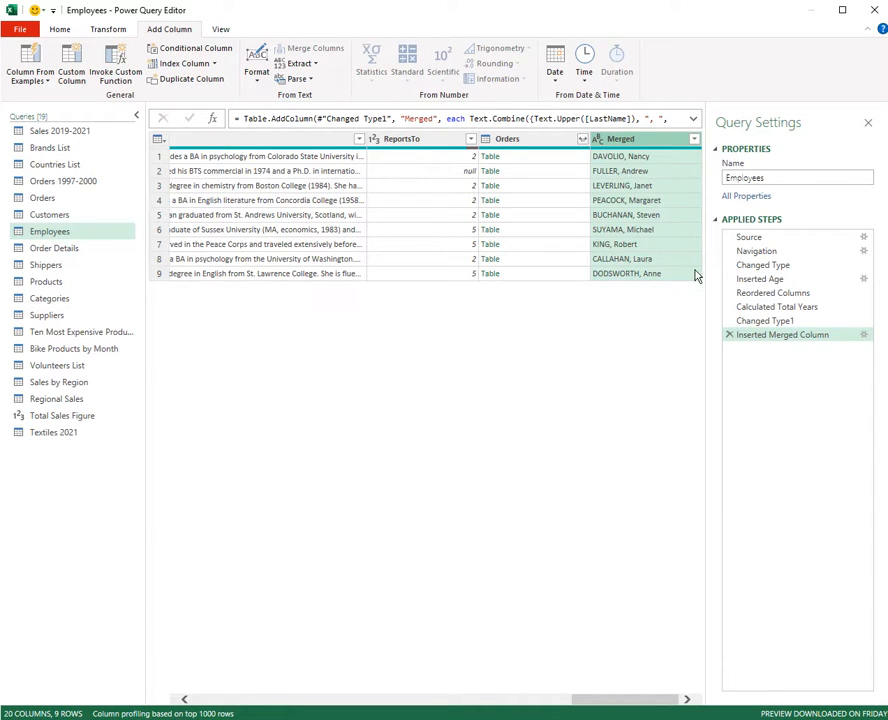
# Step: Rename the merged column to Full Name and place it between EmployeeID and LastName
pyautogui.doubleClick(638, 146)
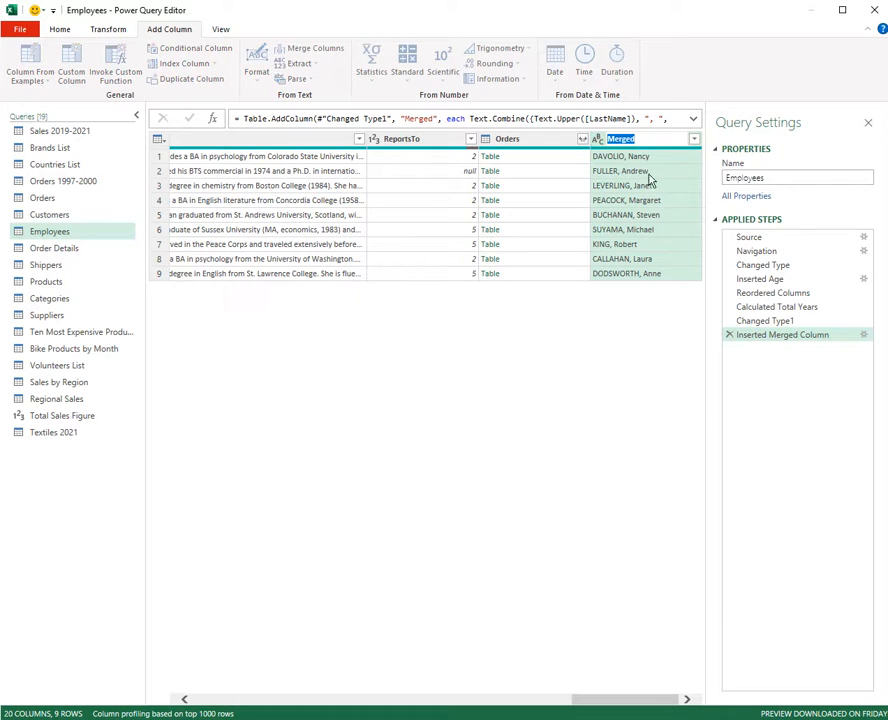
pyautogui.write('Full Name')
pyautogui.press('Return')
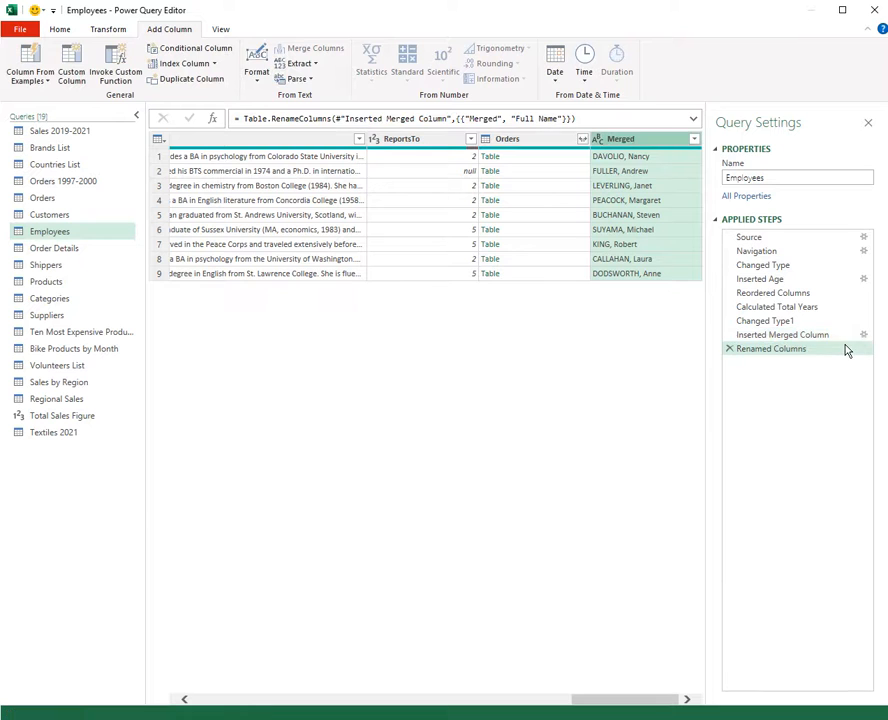
pyautogui.moveTo(668, 146)
pyautogui.mouseDown()
pyautogui.moveTo(252, 180)
pyautogui.moveTo(113, 178)
pyautogui.moveTo(305, 169)
pyautogui.mouseUp()
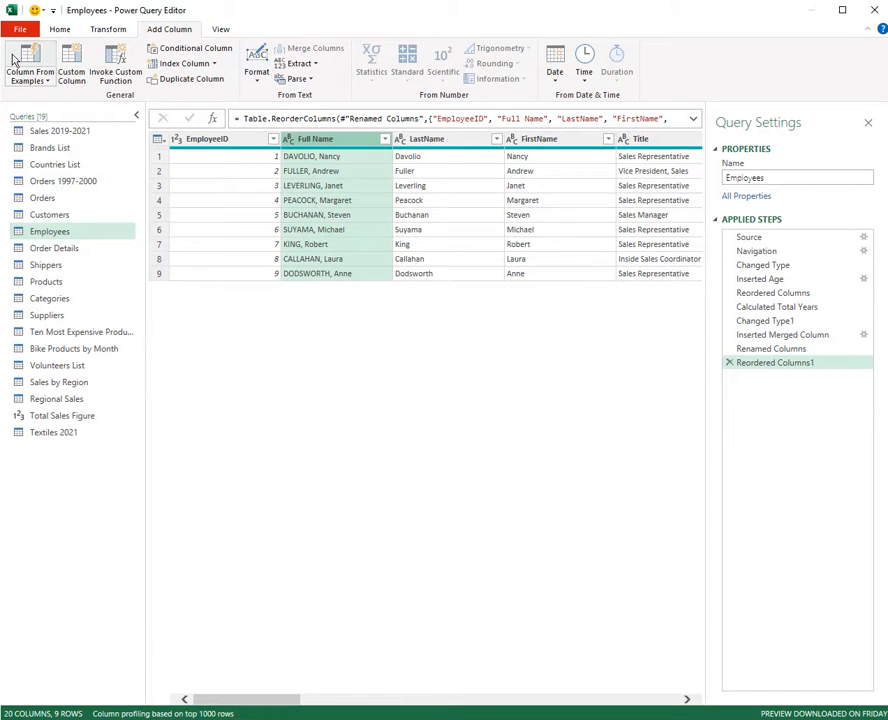
# Step: Close and load the query changes into Excel and save the Data Model.xlsx workbook
pyautogui.click(60, 29)
pyautogui.click(18, 52)
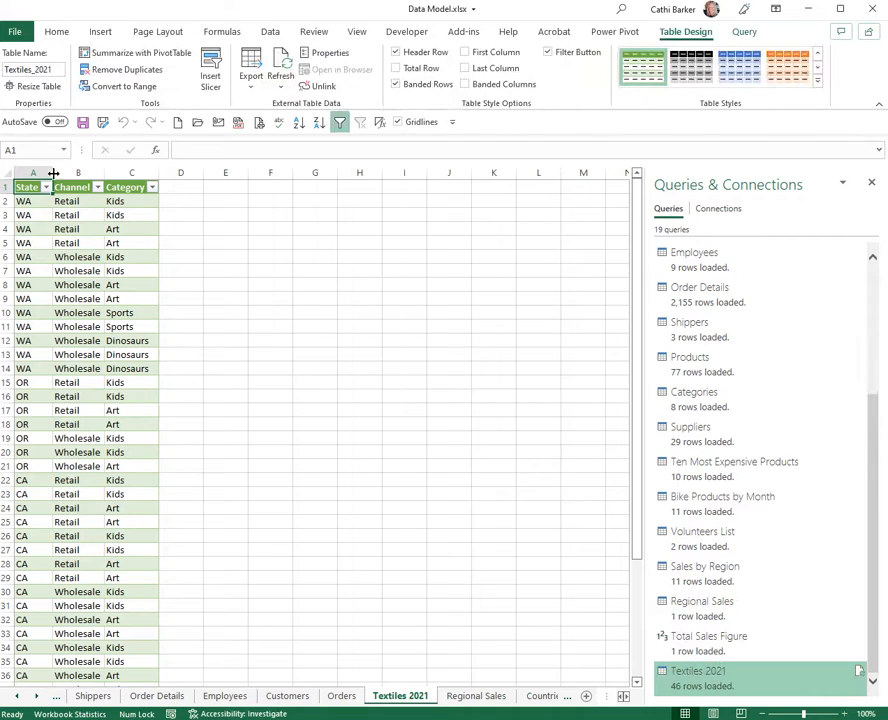
pyautogui.click(84, 123)
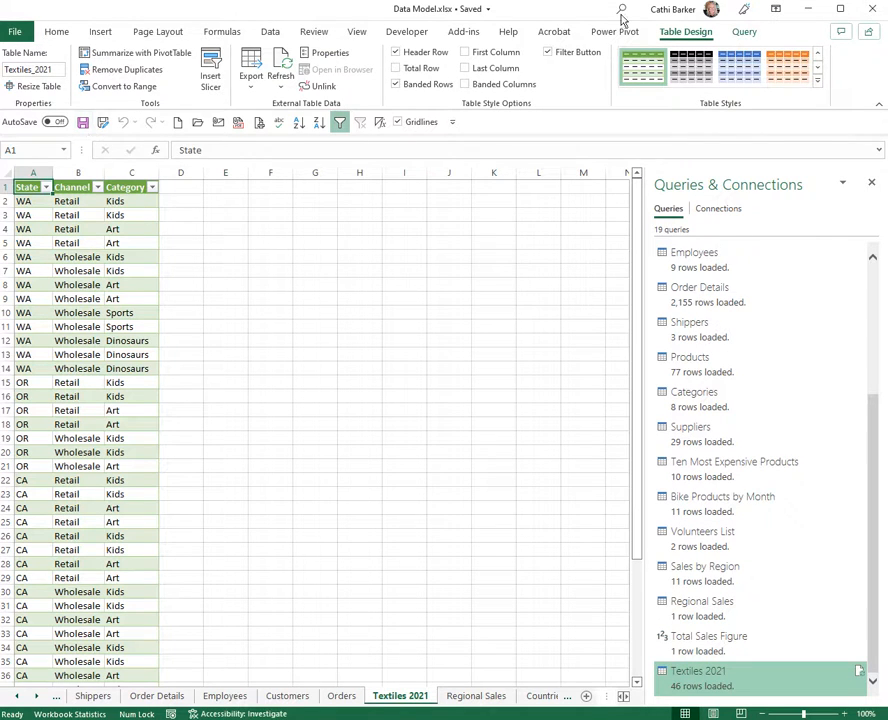
# Step: Open the Textiles 2021 query for editing in the Power Query Editor
pyautogui.click(745, 33)
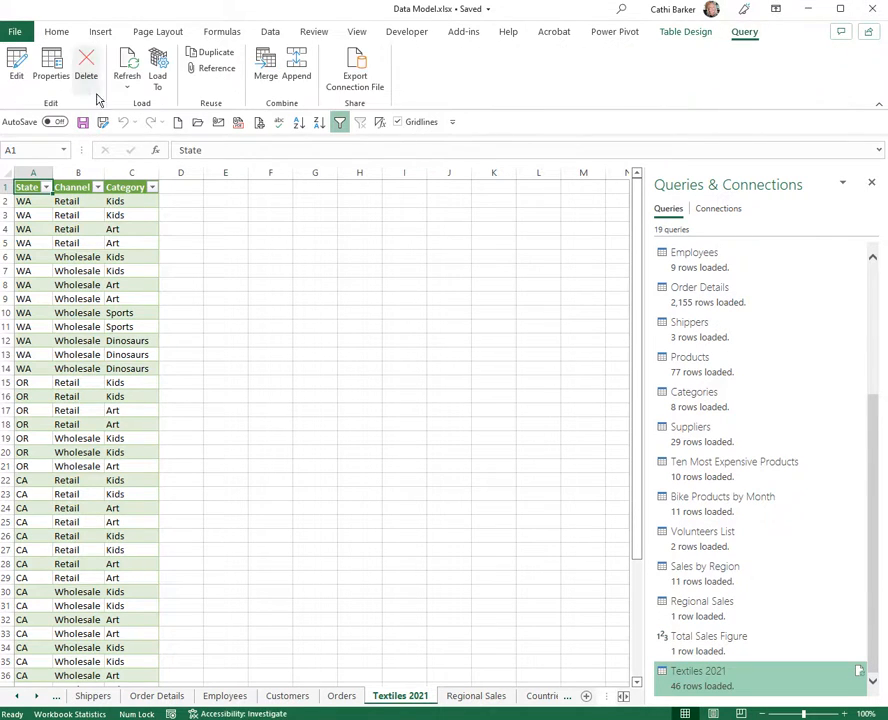
pyautogui.click(14, 64)
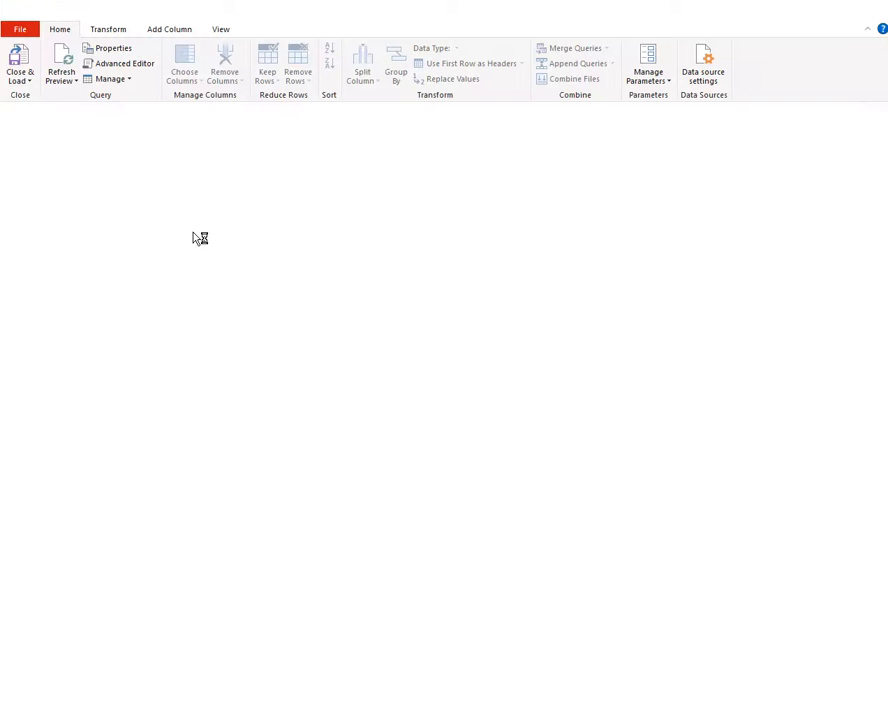